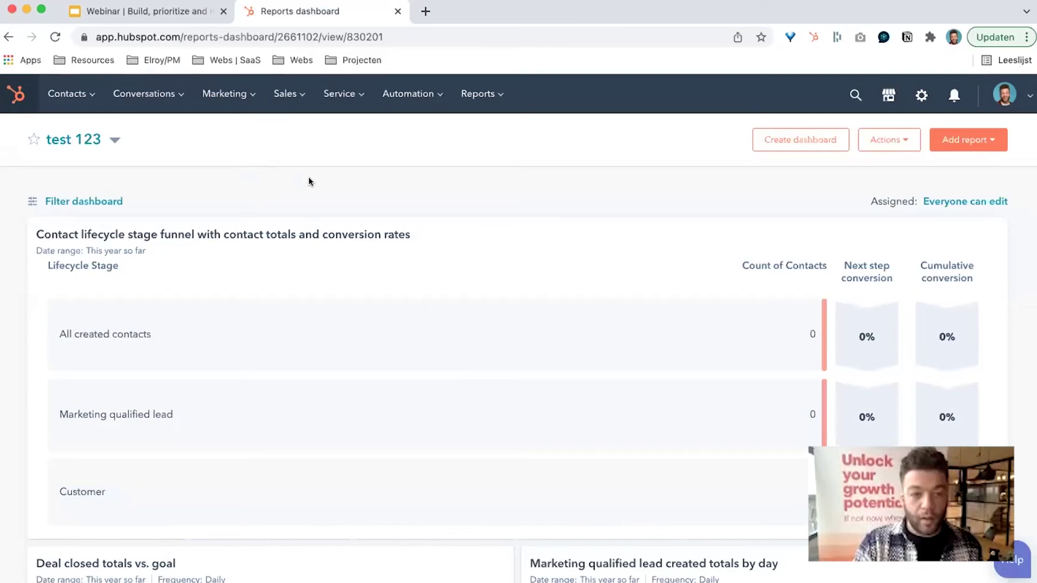
# Open the Companies list and view the company creation form and the Imports page without creating or importing anything.
pyautogui.click(88, 99)
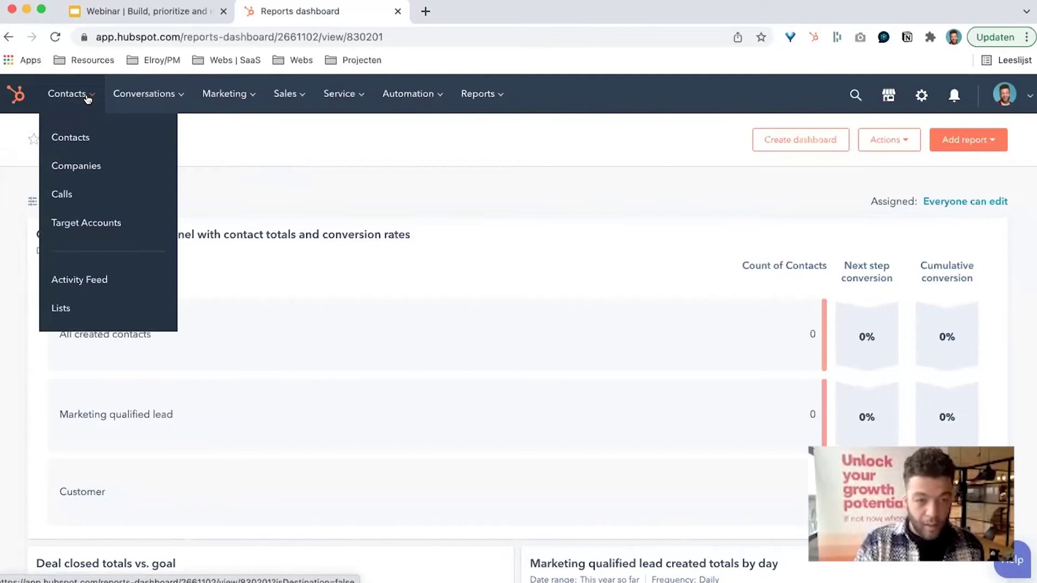
pyautogui.click(101, 166)
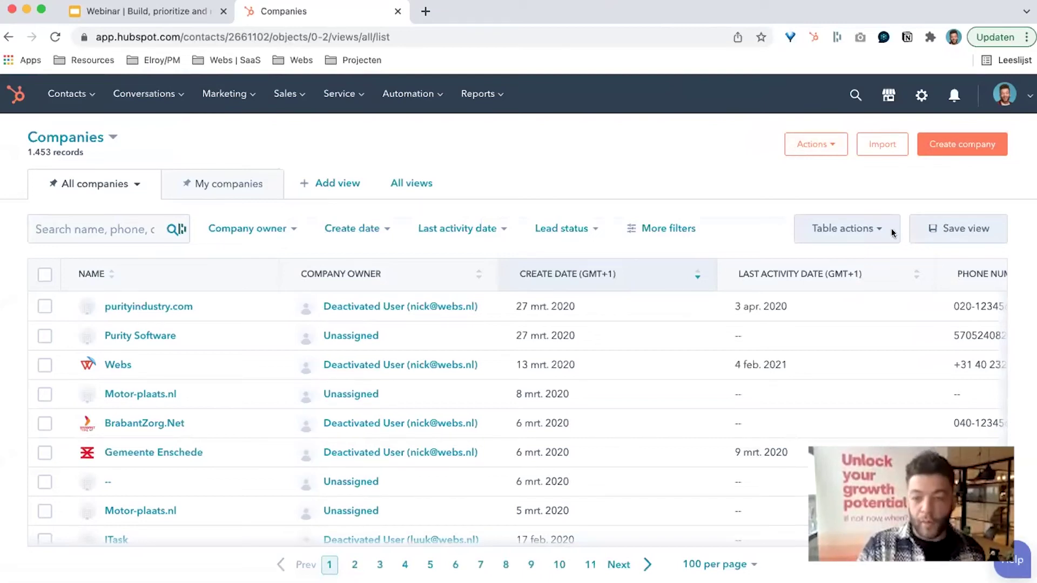
pyautogui.click(966, 148)
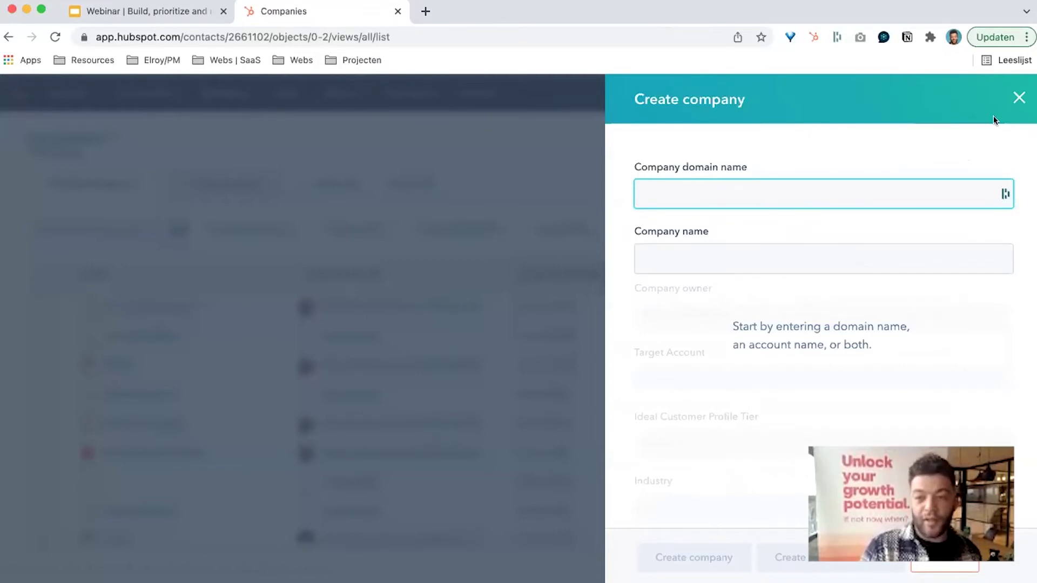
pyautogui.click(1017, 97)
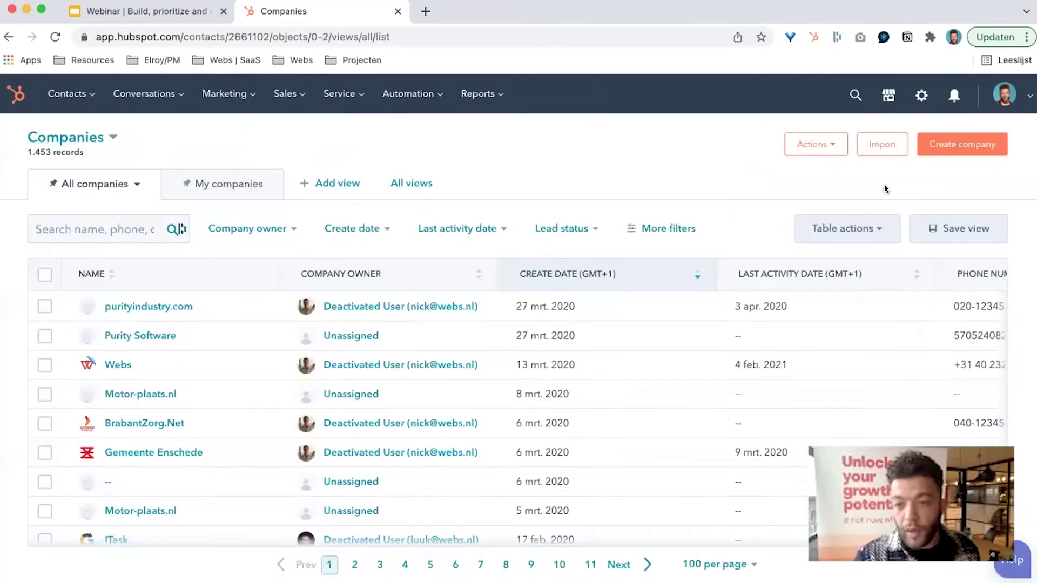
pyautogui.click(876, 147)
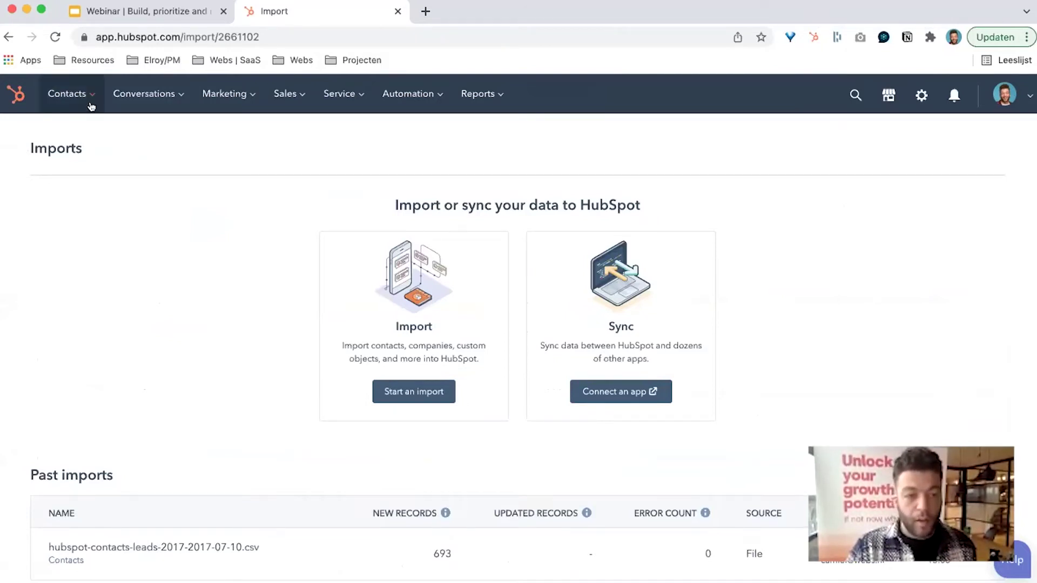
# Open the Target Accounts overview, view the company picker for choosing target accounts, and leave it without choosing any.
pyautogui.moveTo(92, 106)
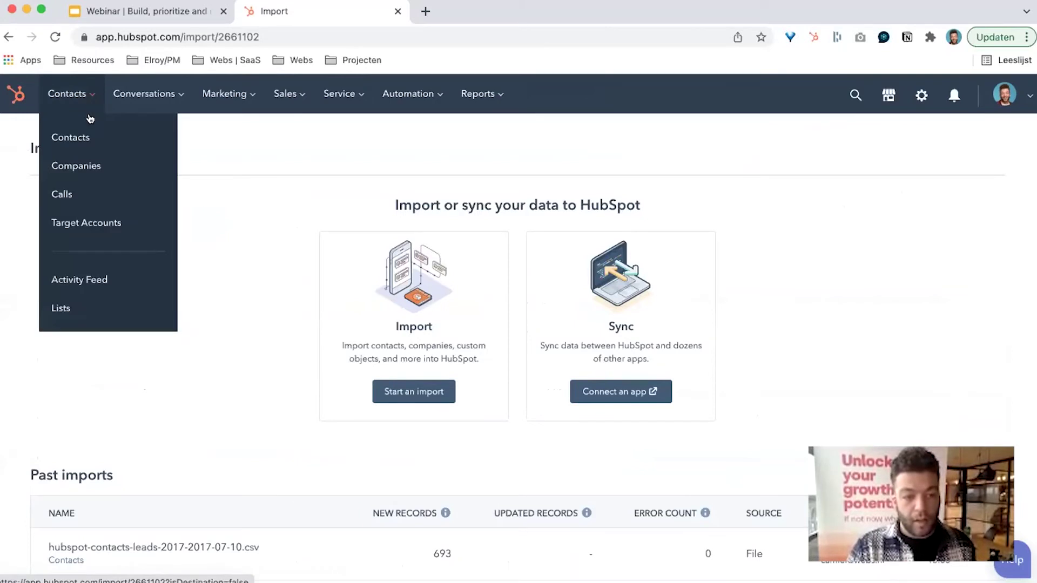
pyautogui.click(124, 226)
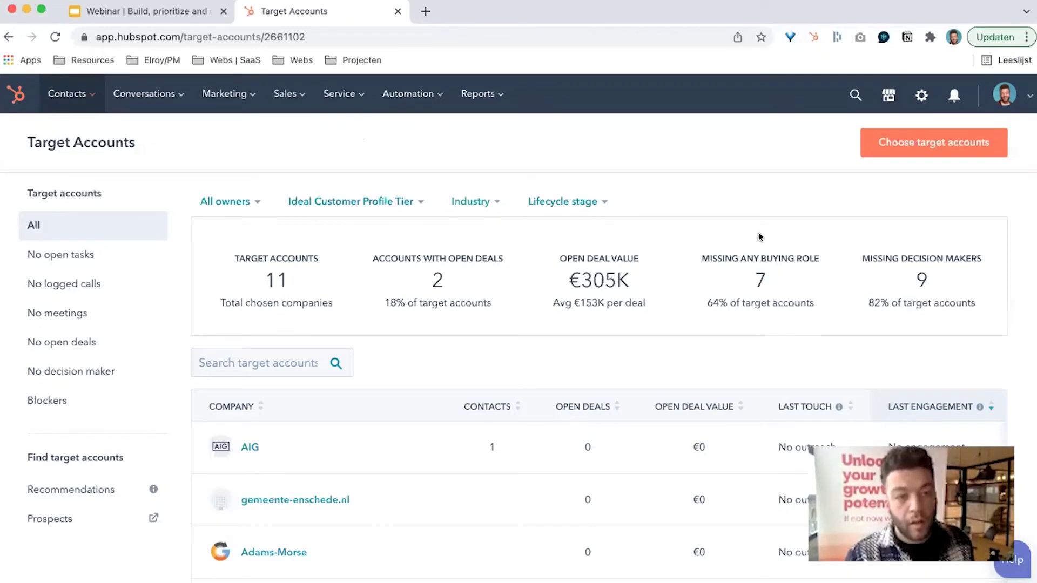
pyautogui.click(906, 148)
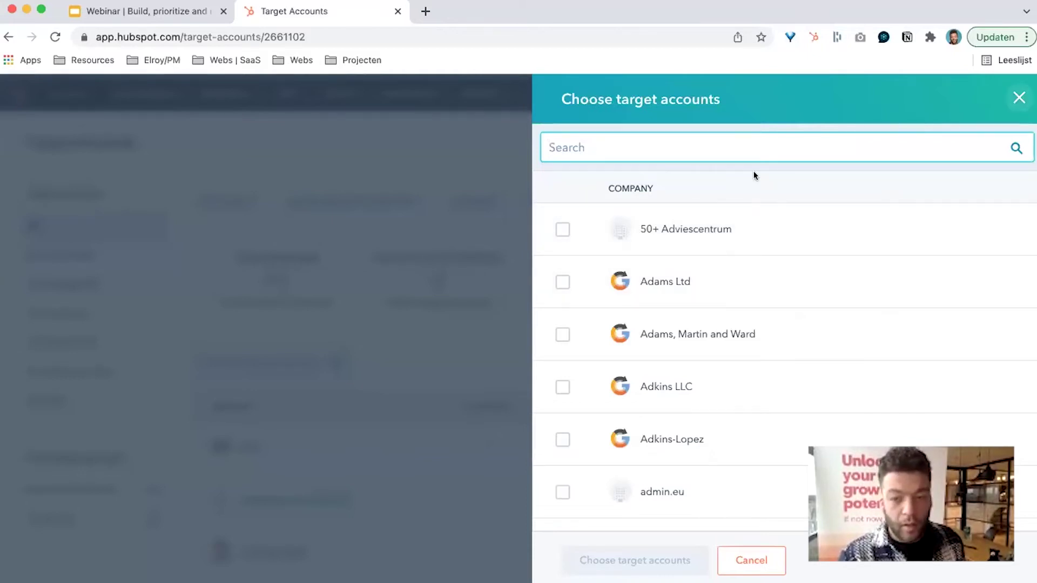
pyautogui.click(480, 155)
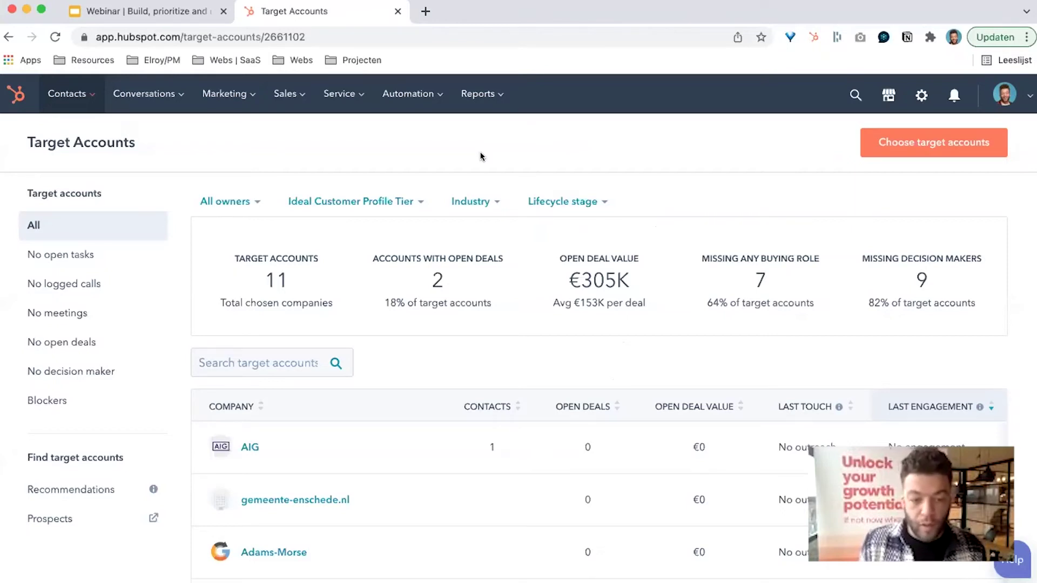
# Review the complete list of target accounts and the summary figures above it.
pyautogui.scroll(-3, 510, 336)
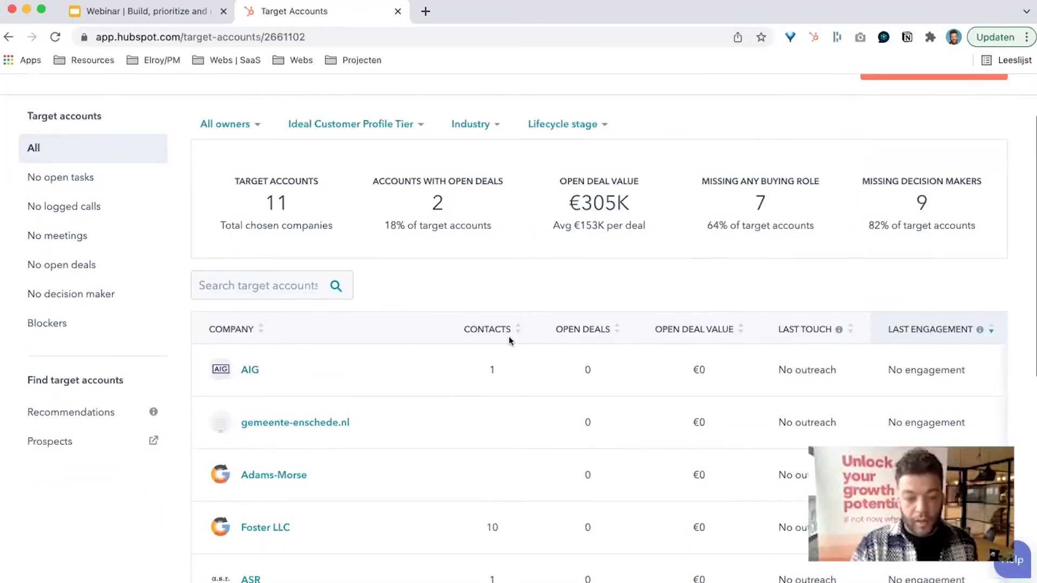
pyautogui.scroll(-10, 498, 328)
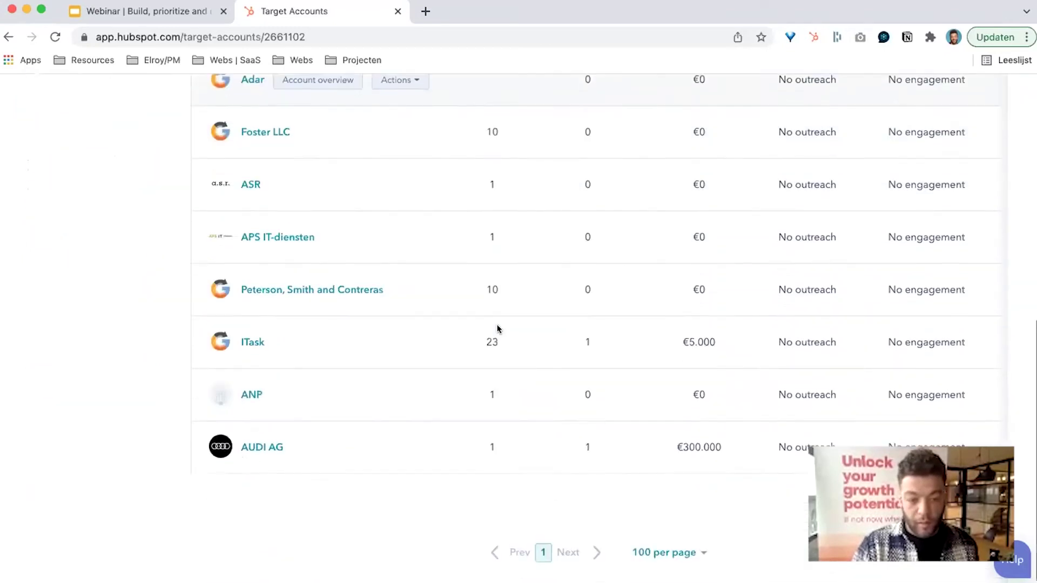
pyautogui.scroll(13, 497, 328)
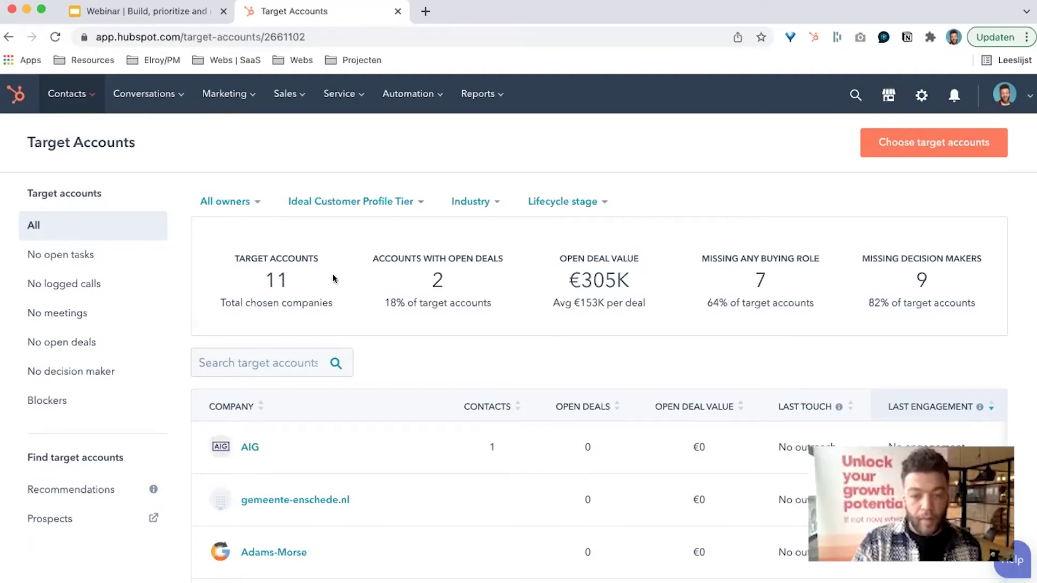
pyautogui.scroll(-1, 231, 245)
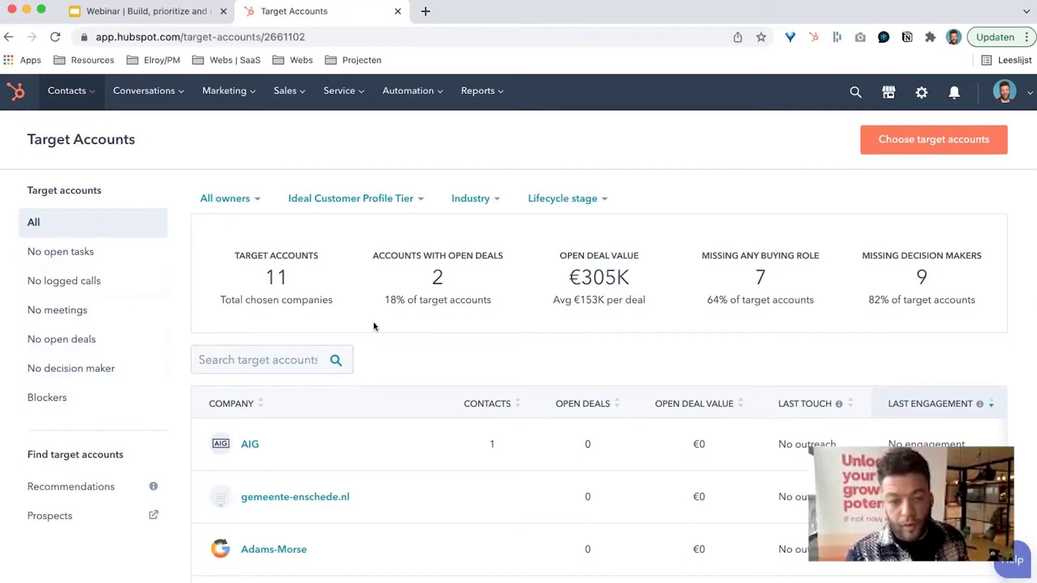
# Filter the target accounts to those with no decision maker and look through the listed companies.
pyautogui.click(112, 365)
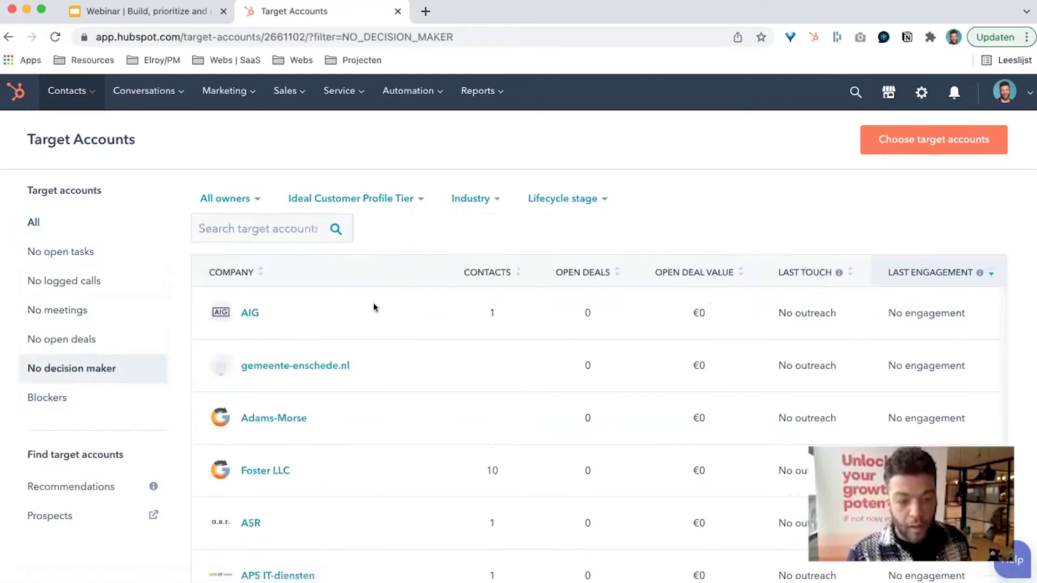
pyautogui.scroll(-5, 374, 303)
pyautogui.scroll(-6, 374, 308)
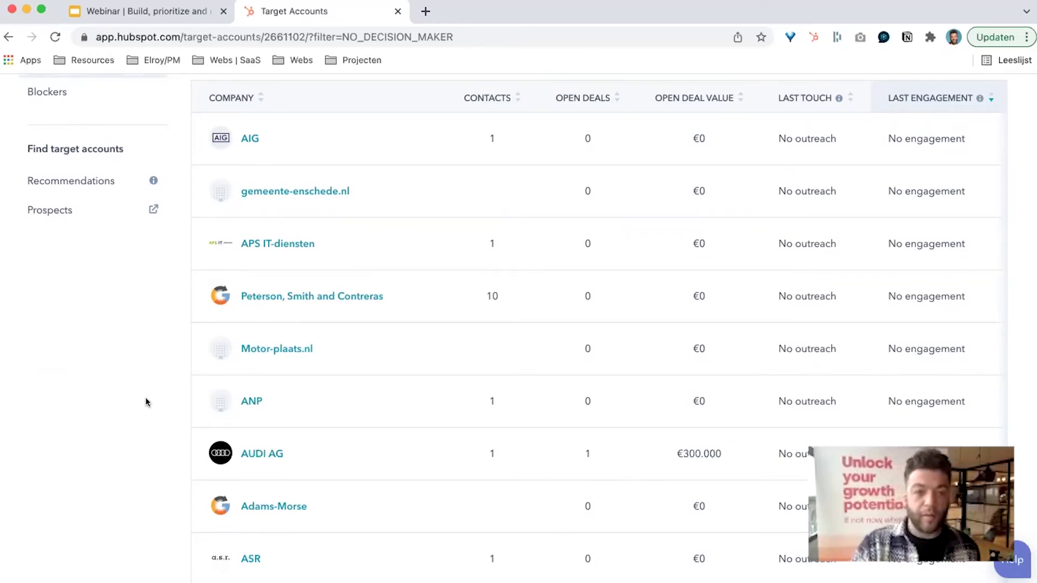
pyautogui.scroll(1, 146, 403)
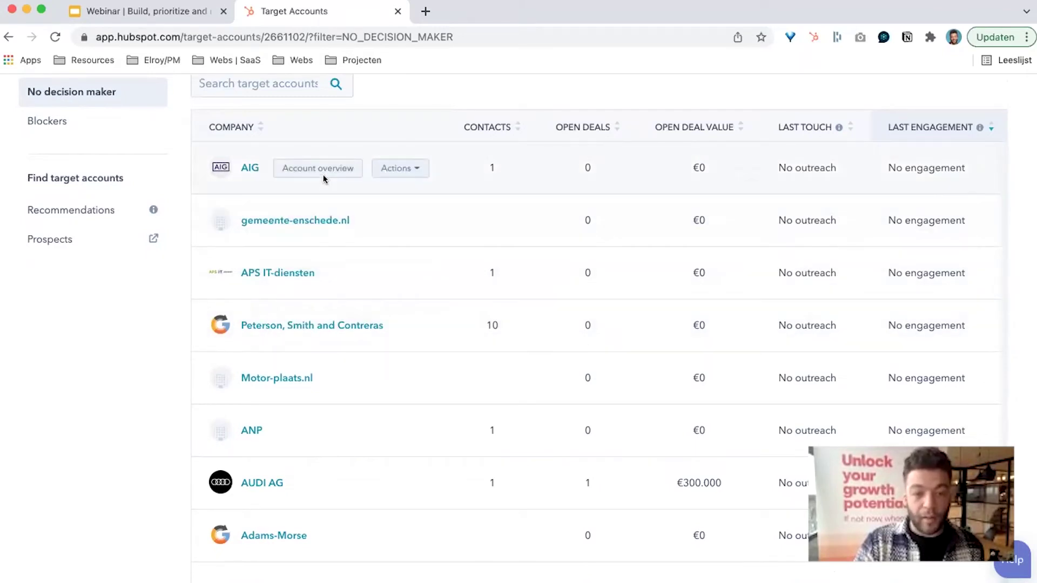
# Open AIG's account overview and assign the Decision Maker buying role to its only contact.
pyautogui.click(323, 169)
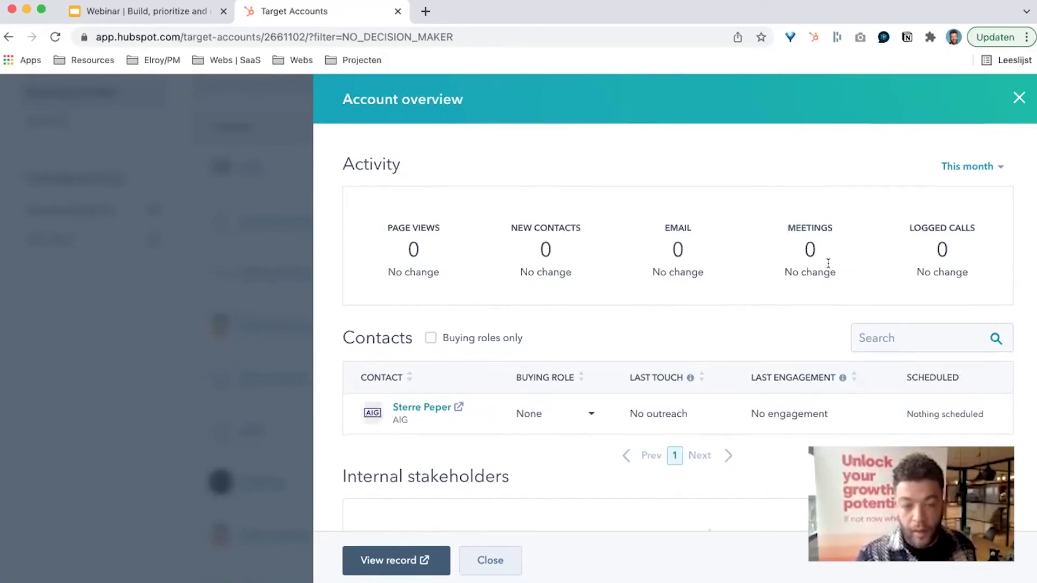
pyautogui.scroll(-2, 827, 266)
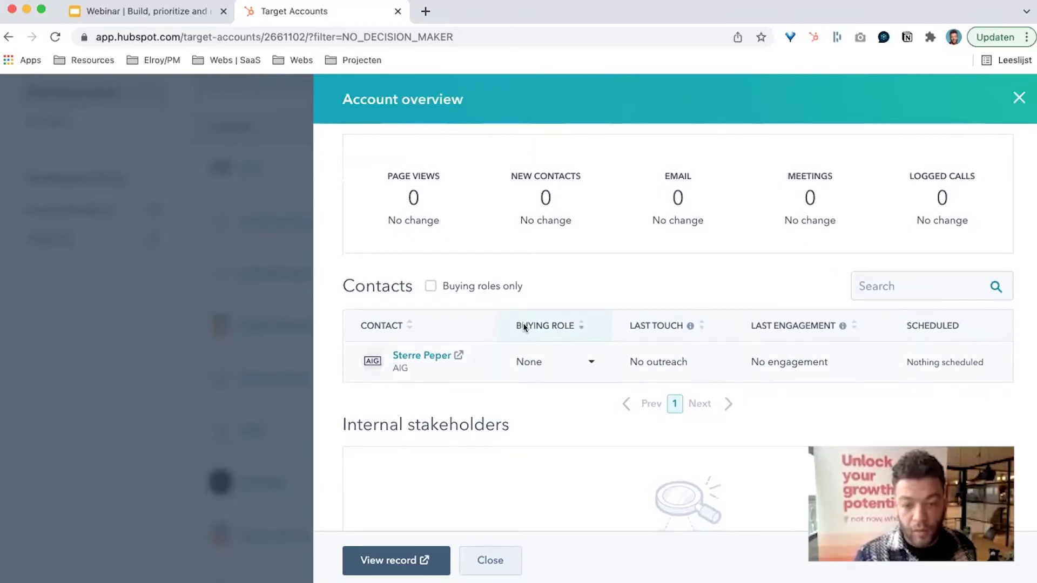
pyautogui.click(586, 369)
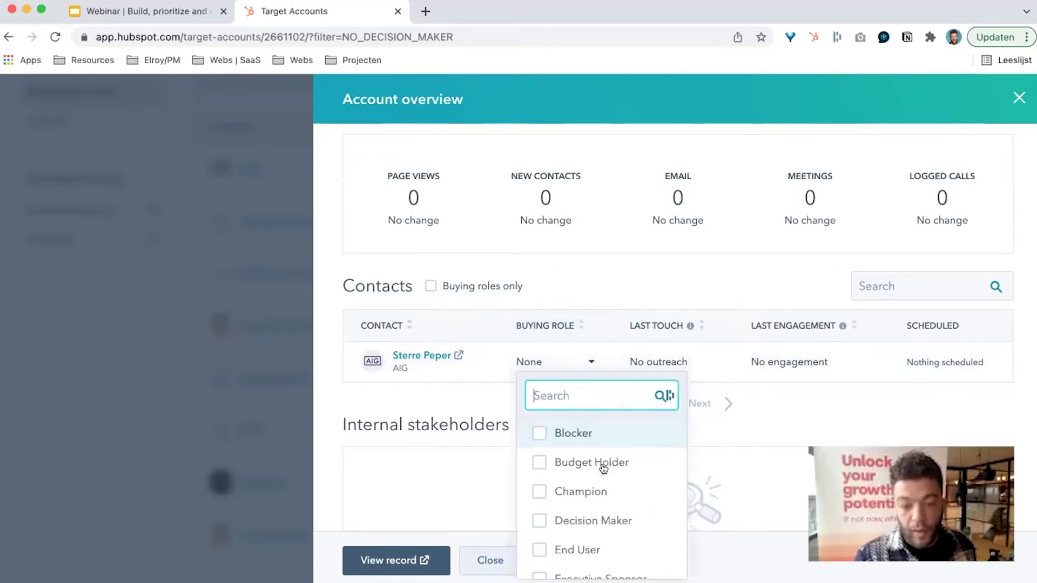
pyautogui.scroll(-2, 604, 454)
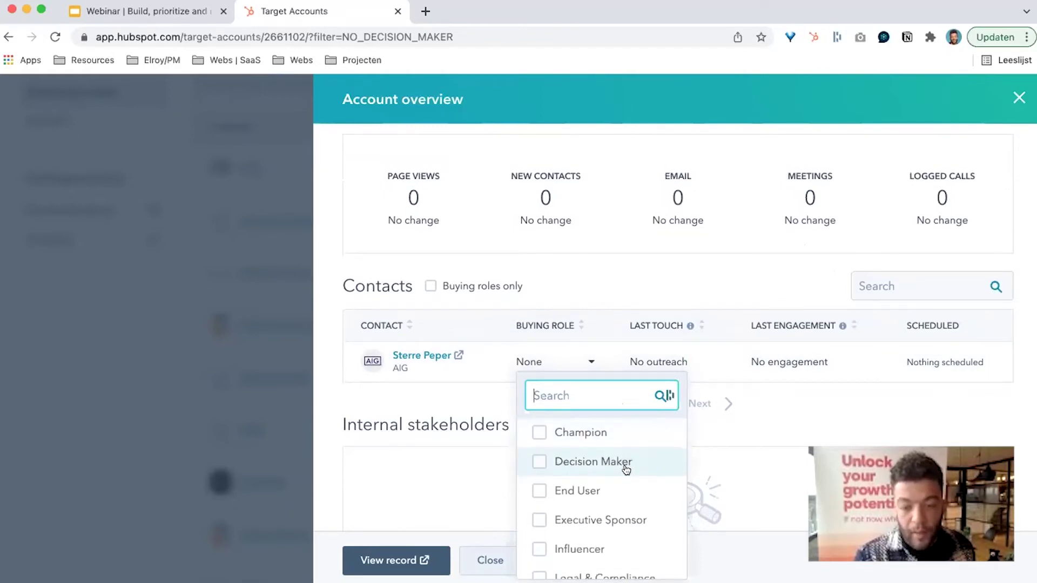
pyautogui.scroll(-1, 615, 450)
pyautogui.scroll(1, 608, 440)
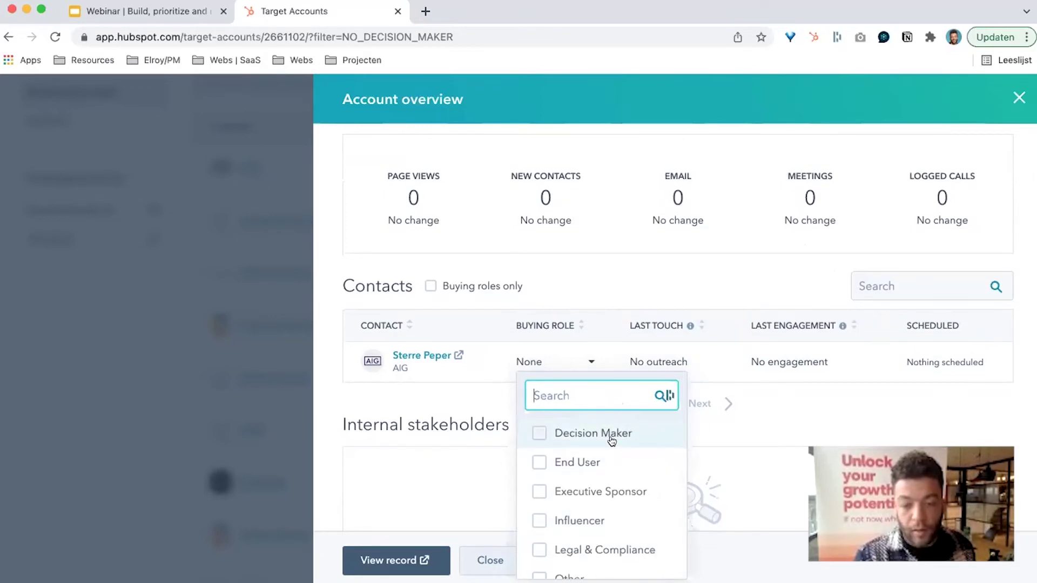
pyautogui.click(612, 440)
pyautogui.click(796, 403)
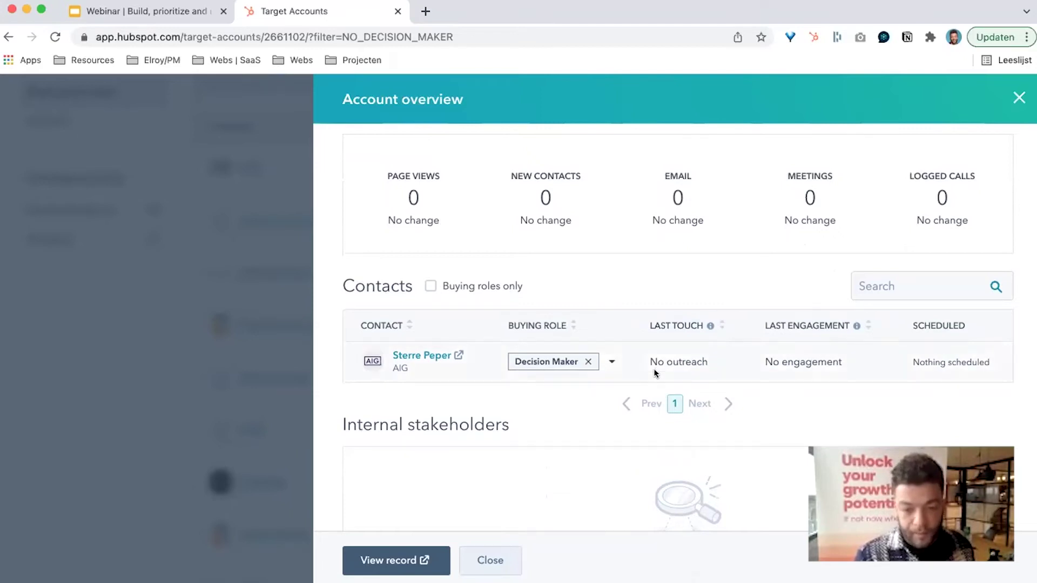
# Examine the internal stakeholders, deals, page views and activity sections of AIG's account overview, and close the overview.
pyautogui.scroll(-3, 655, 372)
pyautogui.scroll(-4, 653, 368)
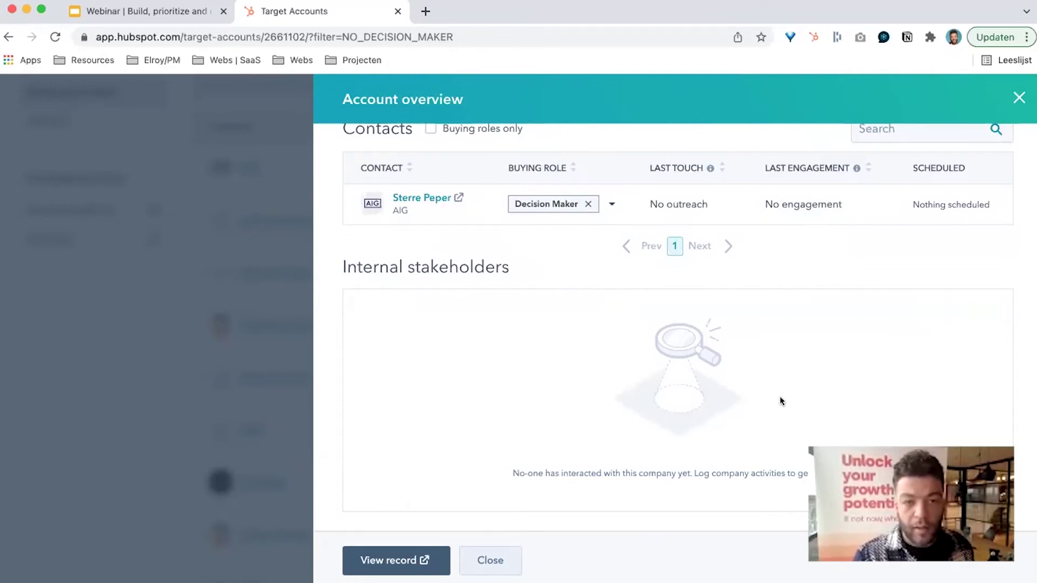
pyautogui.scroll(-3, 782, 351)
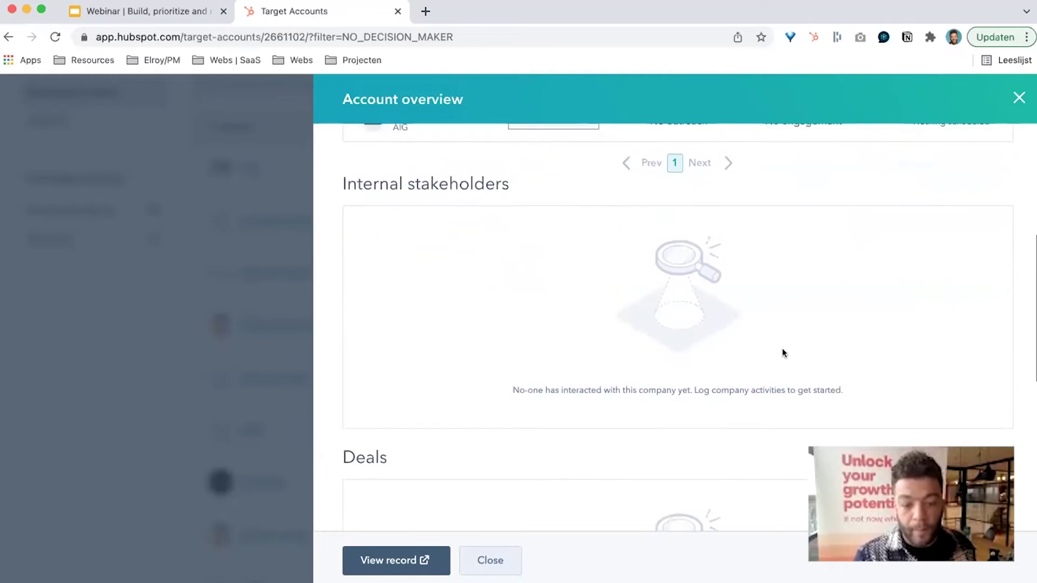
pyautogui.scroll(-3, 782, 353)
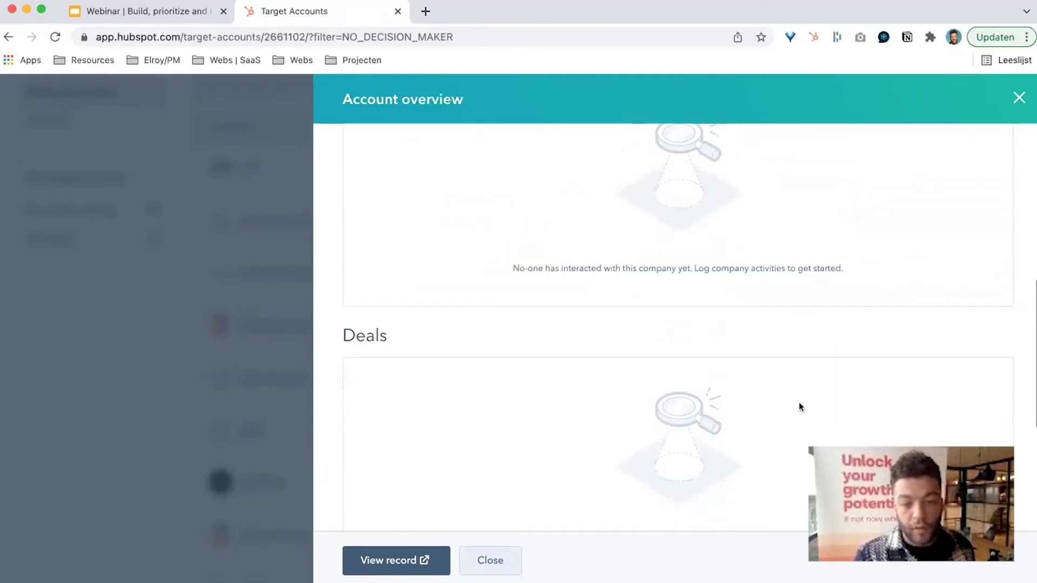
pyautogui.scroll(-4, 746, 399)
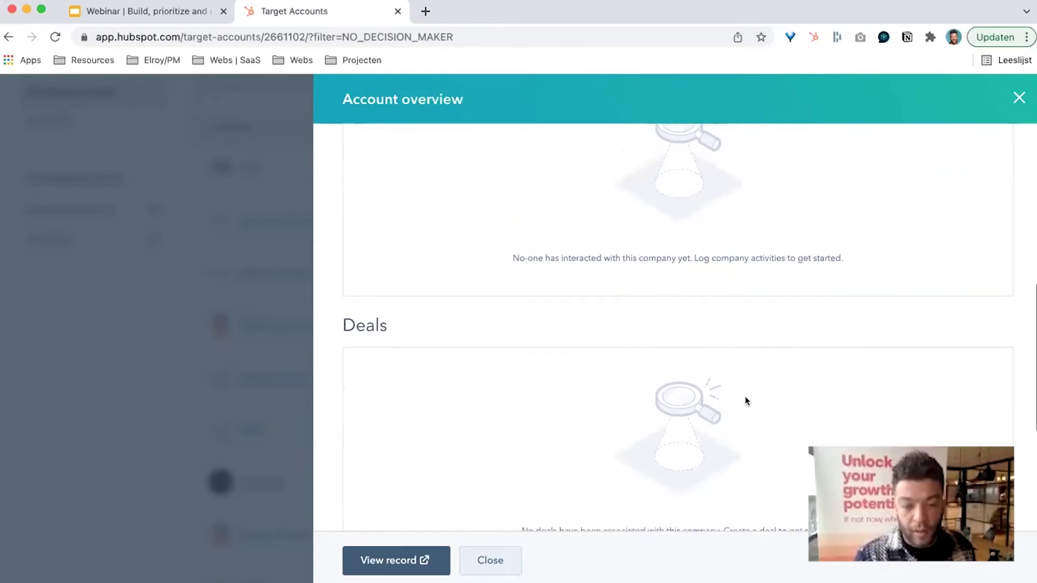
pyautogui.scroll(-3, 746, 401)
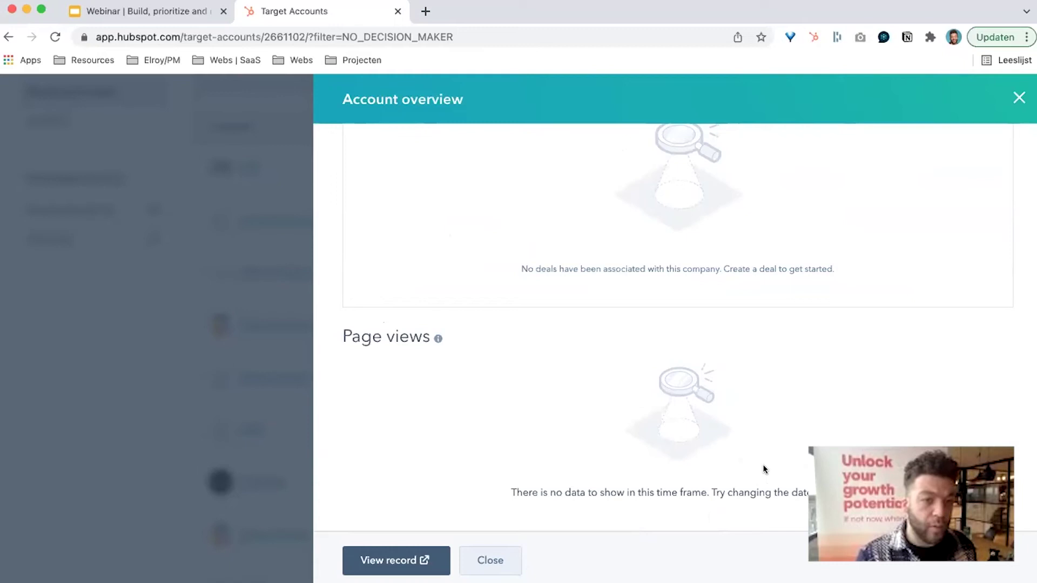
pyautogui.scroll(2, 869, 416)
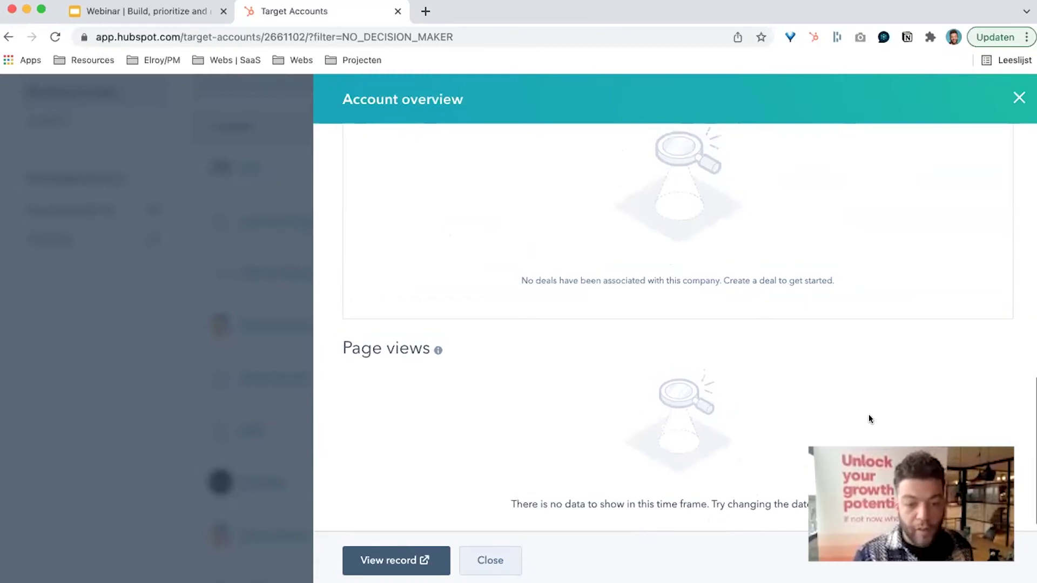
pyautogui.scroll(10, 869, 418)
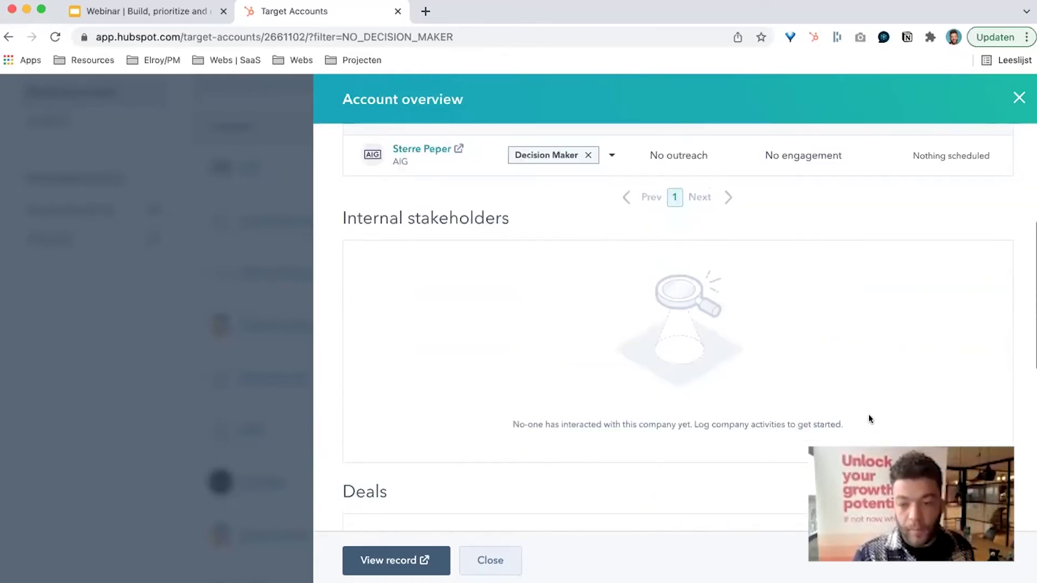
pyautogui.scroll(3, 869, 419)
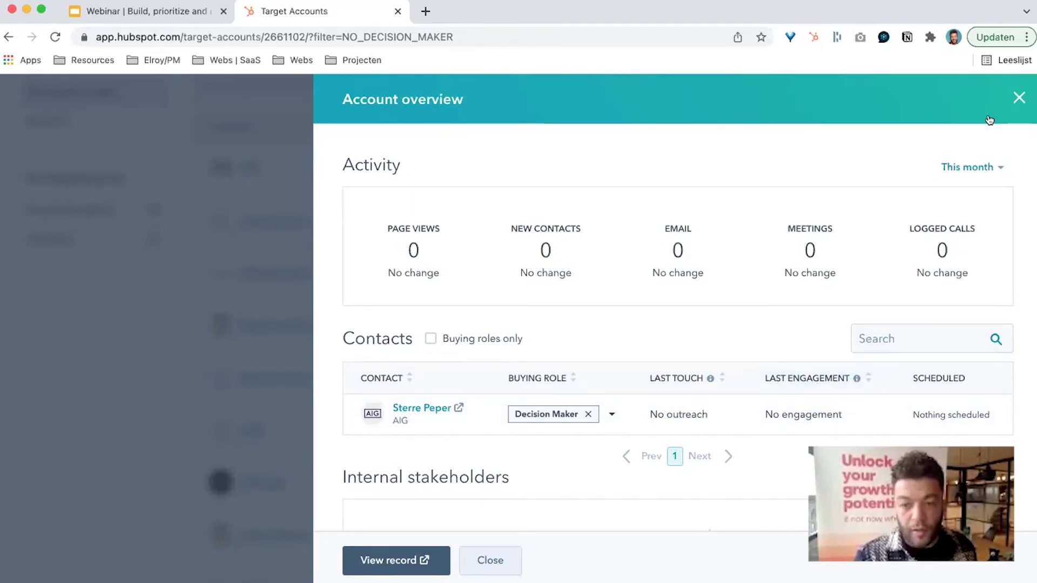
pyautogui.click(243, 273)
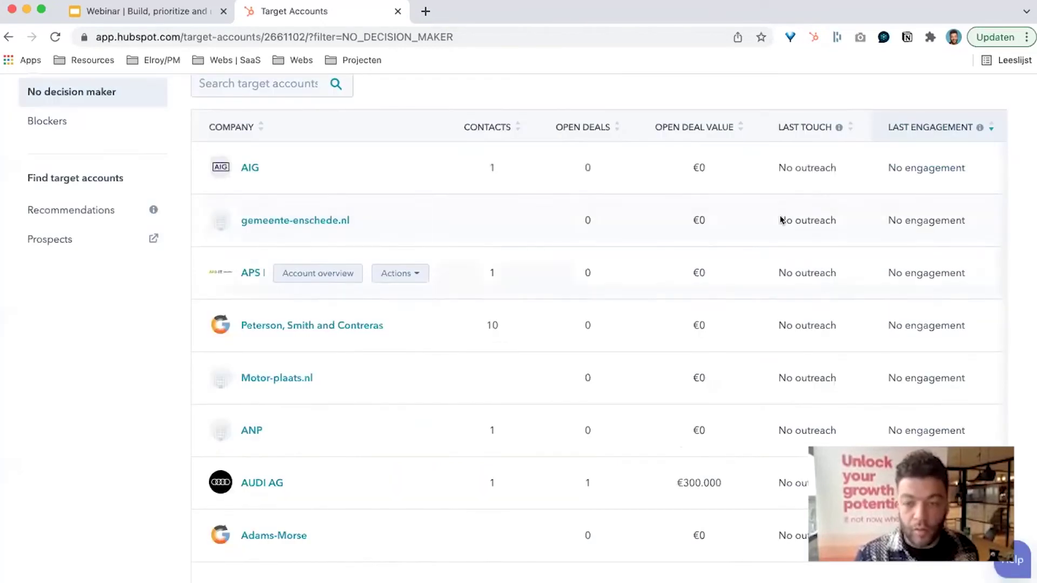
# Check the summary figures for the target accounts without a decision maker.
pyautogui.scroll(1, 108, 324)
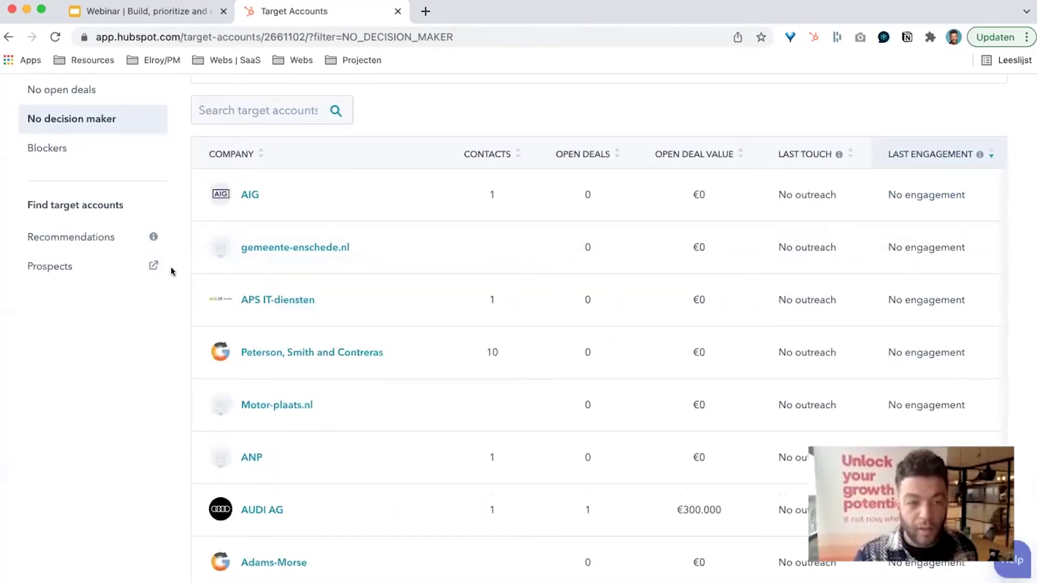
pyautogui.scroll(3, 170, 267)
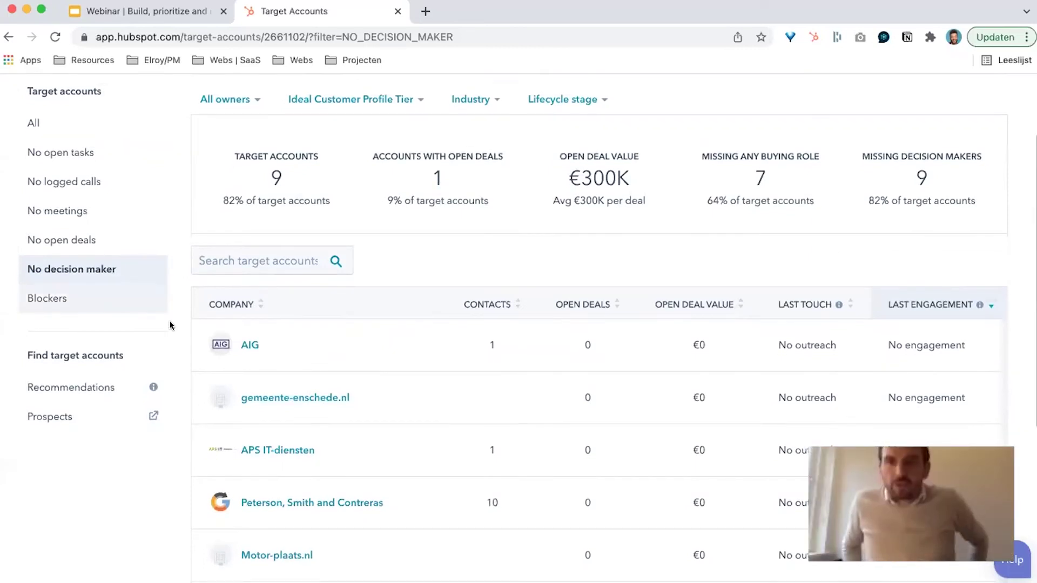
pyautogui.scroll(2, 201, 226)
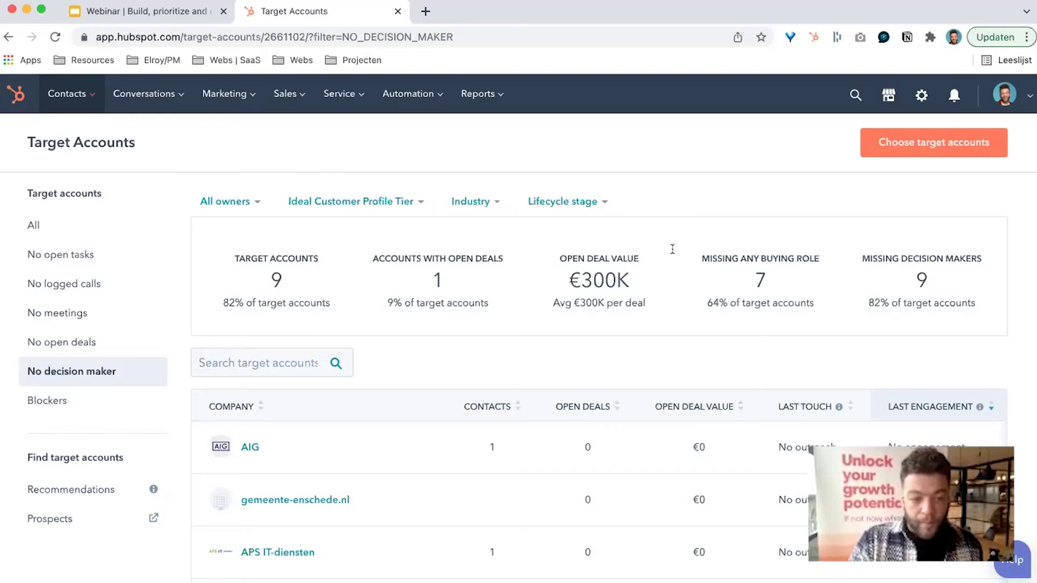
pyautogui.scroll(-1, 250, 305)
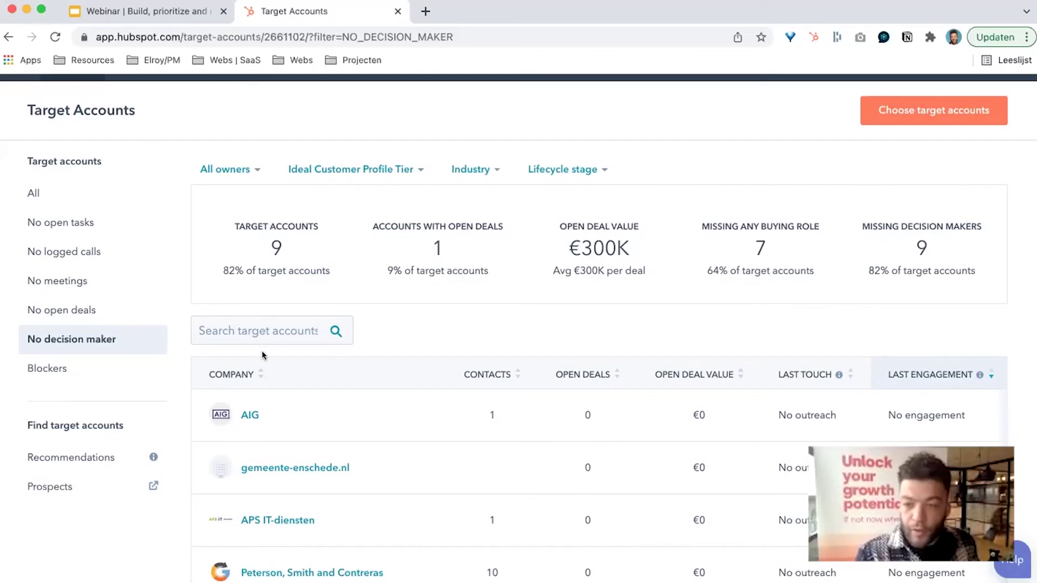
# Open the recommended target accounts and choose Webs as a target account.
pyautogui.scroll(-1, 182, 301)
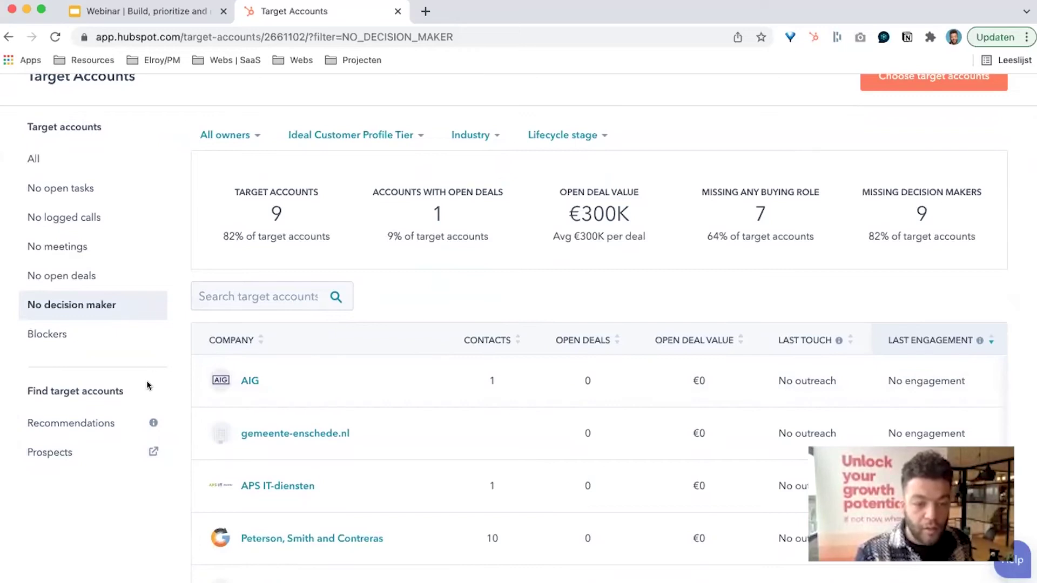
pyautogui.click(100, 423)
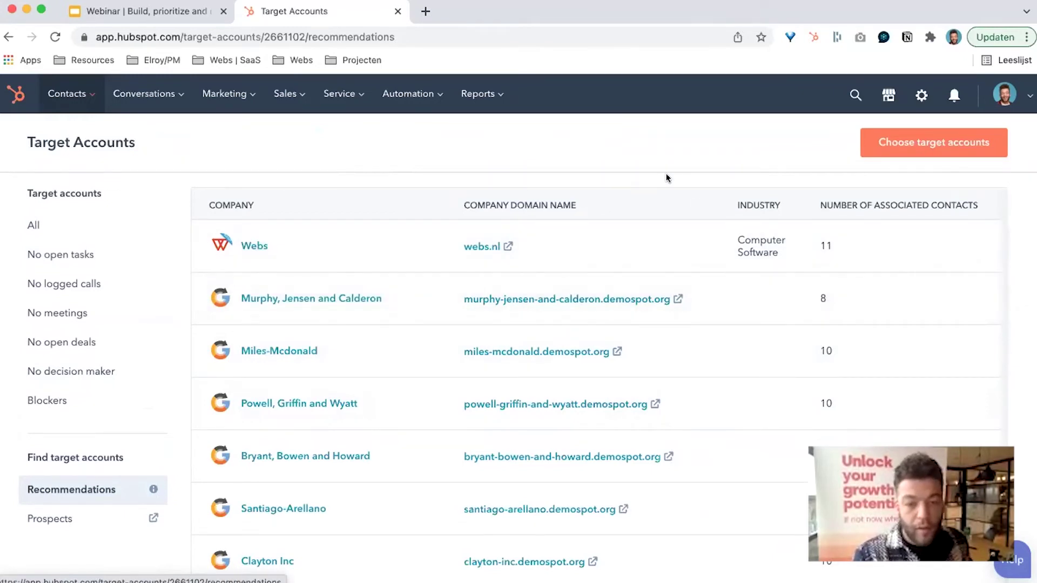
pyautogui.scroll(-1, 666, 178)
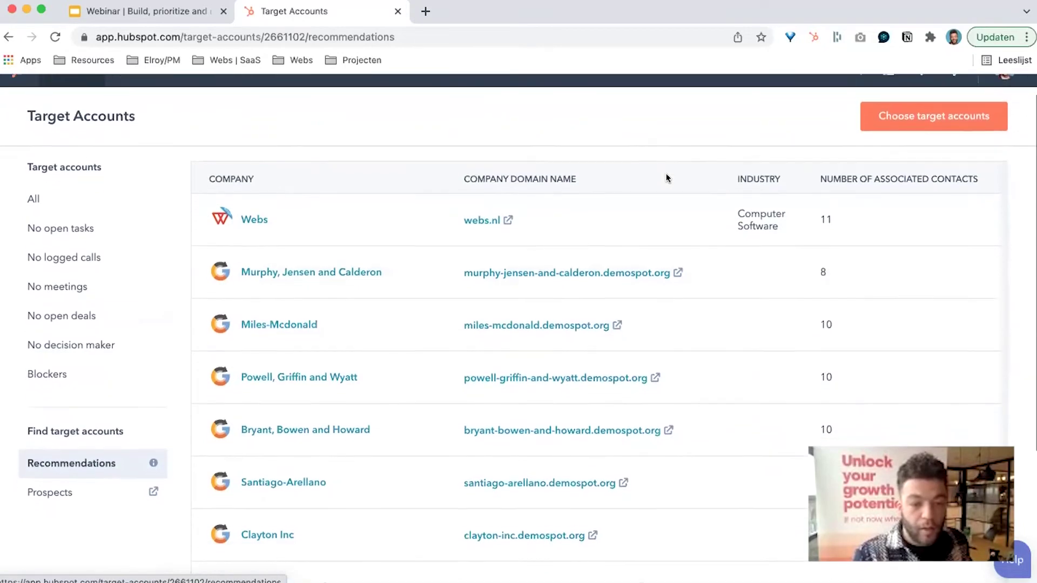
pyautogui.scroll(-1, 666, 173)
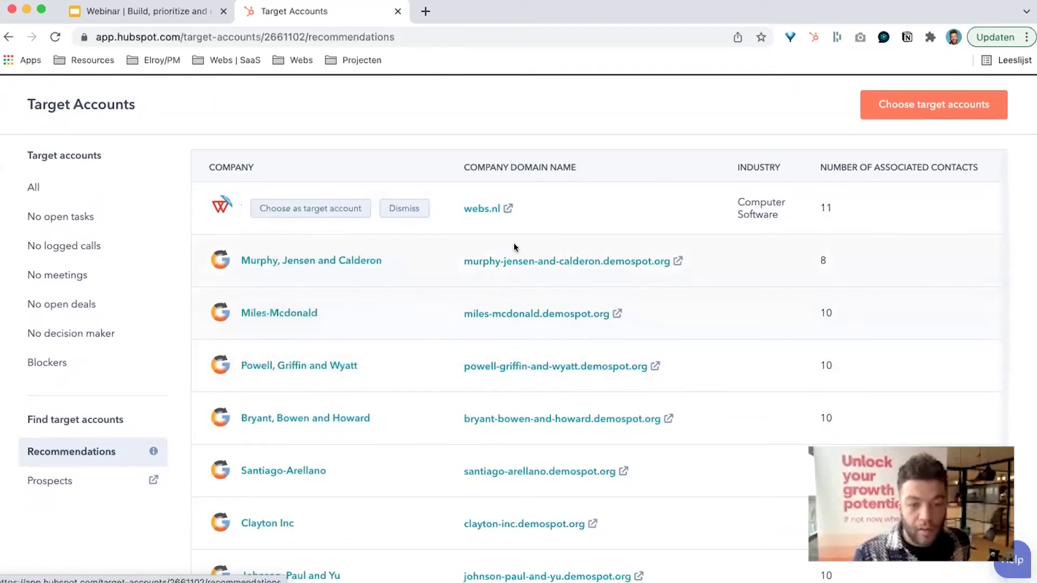
pyautogui.scroll(-1, 527, 269)
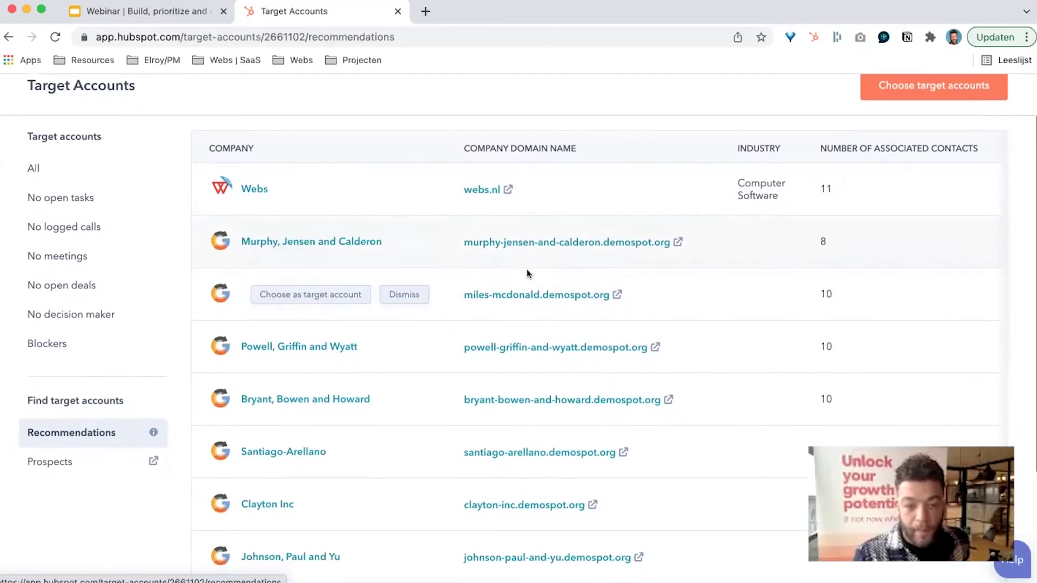
pyautogui.click(332, 194)
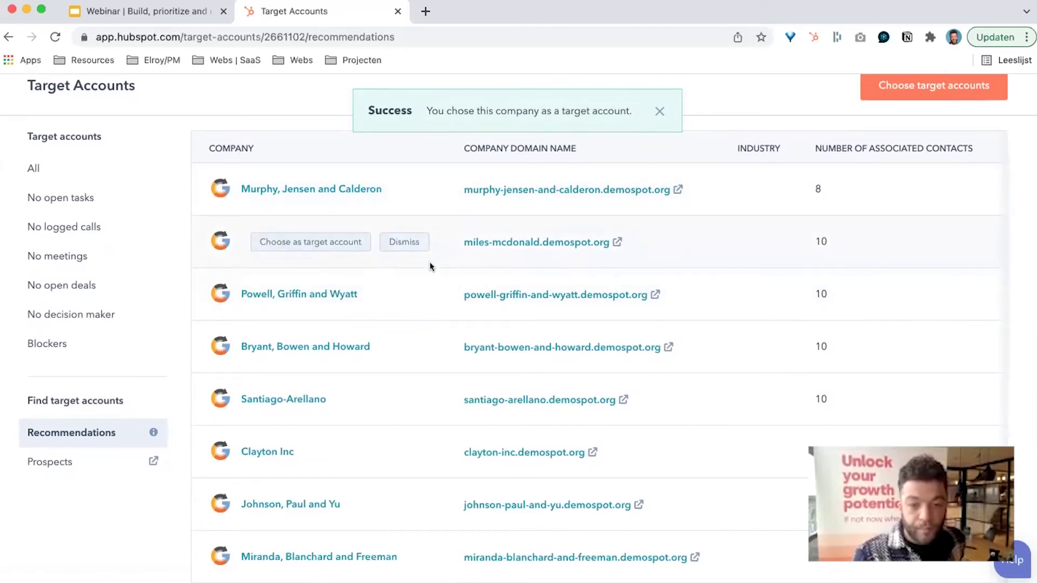
# Examine the page views, visitors and last-seen dates of the website prospects, and return to the target accounts overview.
pyautogui.scroll(1, 321, 281)
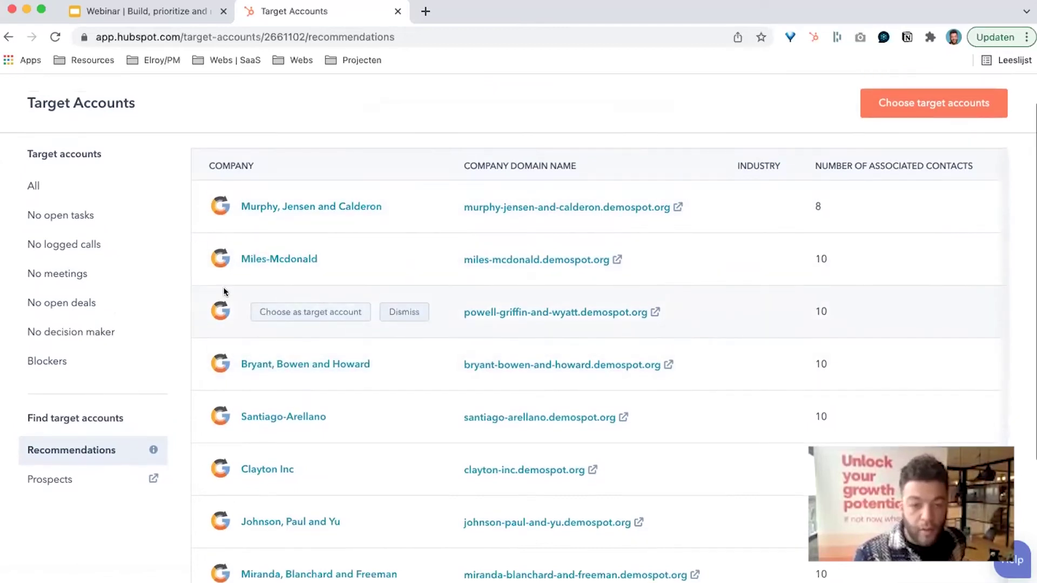
pyautogui.click(134, 479)
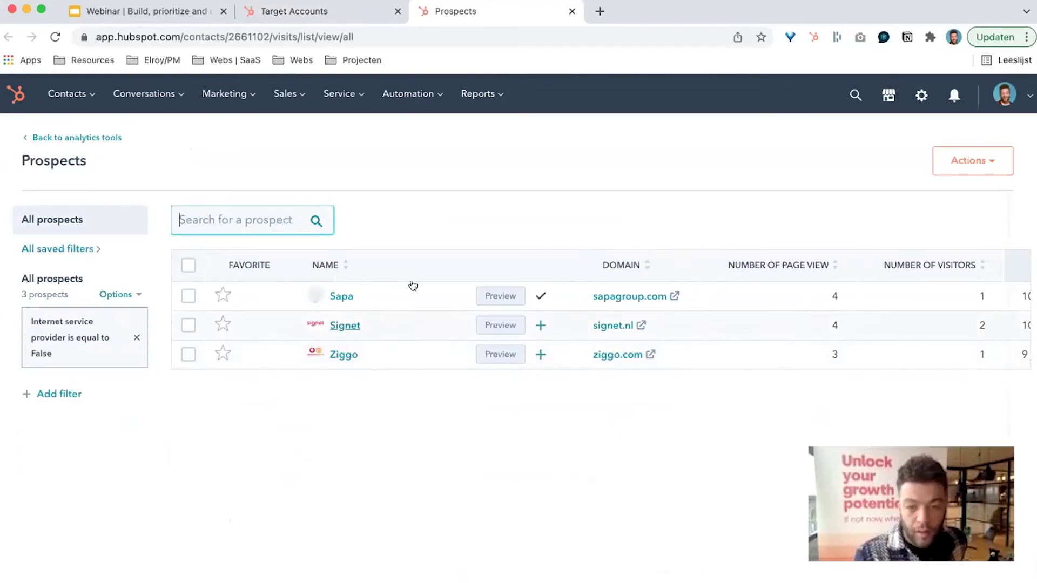
pyautogui.hscroll(4, 655, 338)
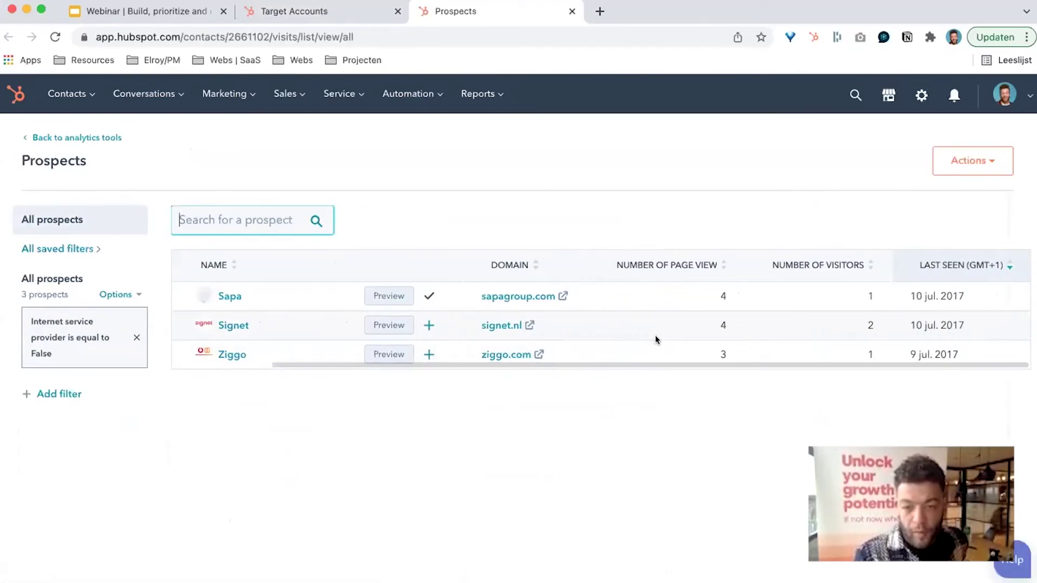
pyautogui.hscroll(-1, 656, 338)
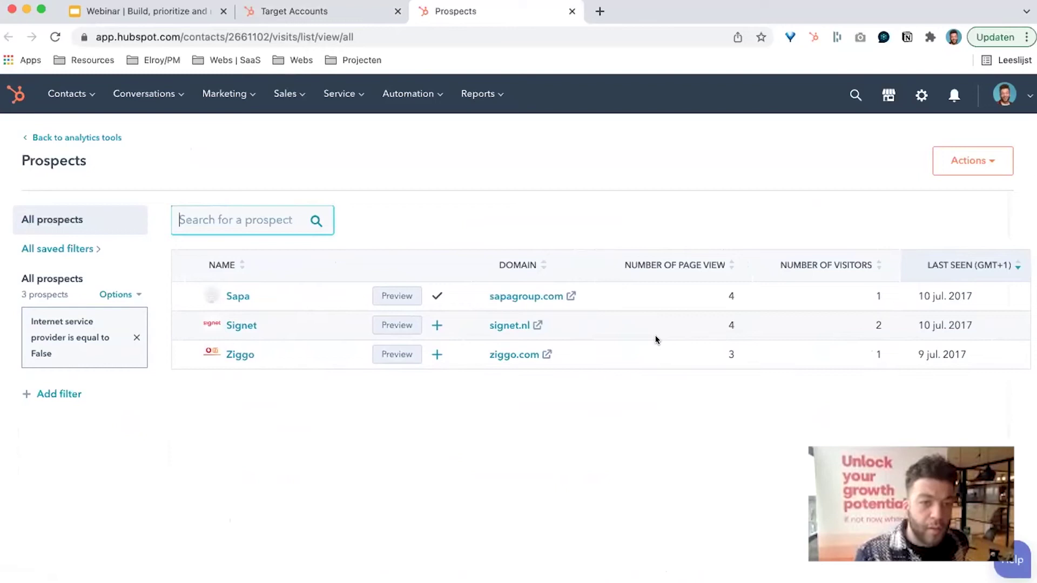
pyautogui.hscroll(-2, 604, 338)
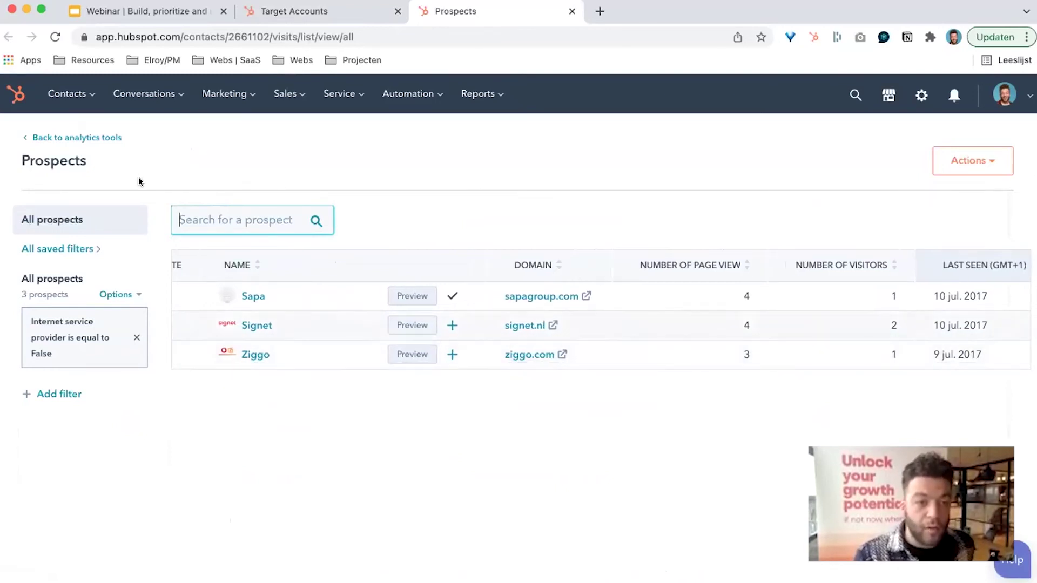
pyautogui.click(81, 94)
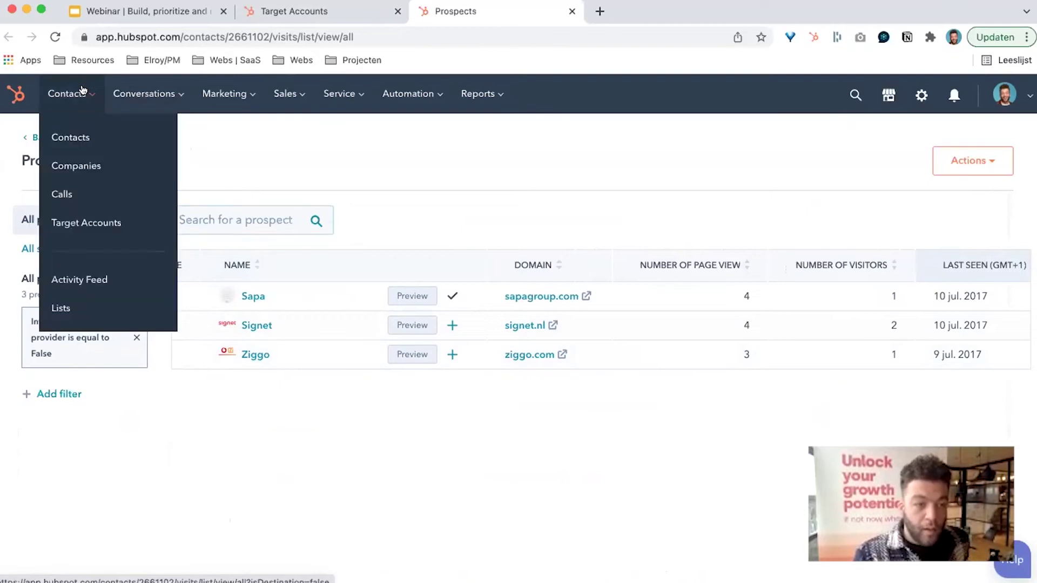
pyautogui.click(98, 219)
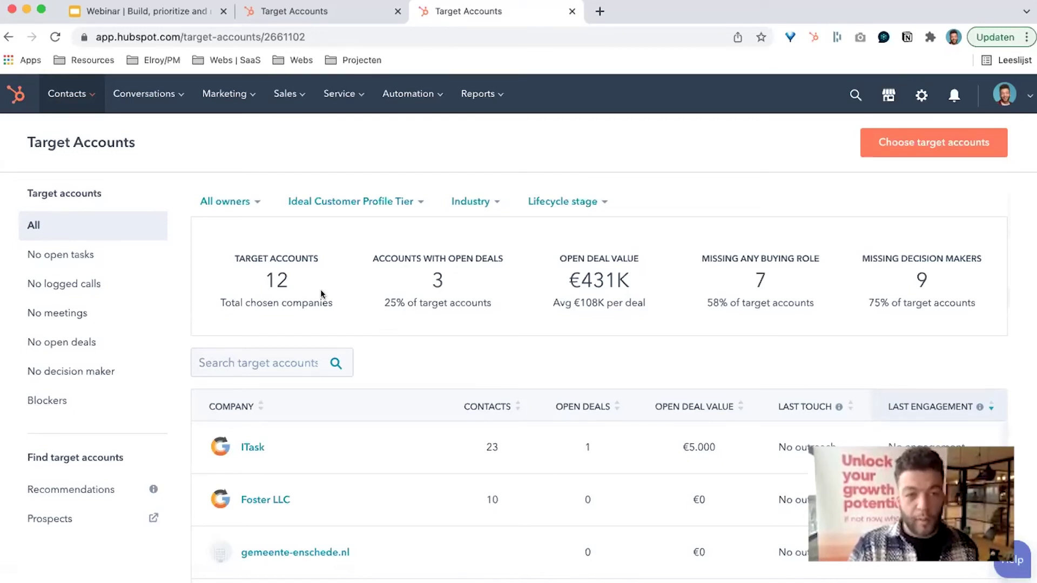
# Look through the contact lists and examine the filter and members of the "All contacts labelled as a Decision Maker" list.
pyautogui.click(90, 106)
pyautogui.click(102, 306)
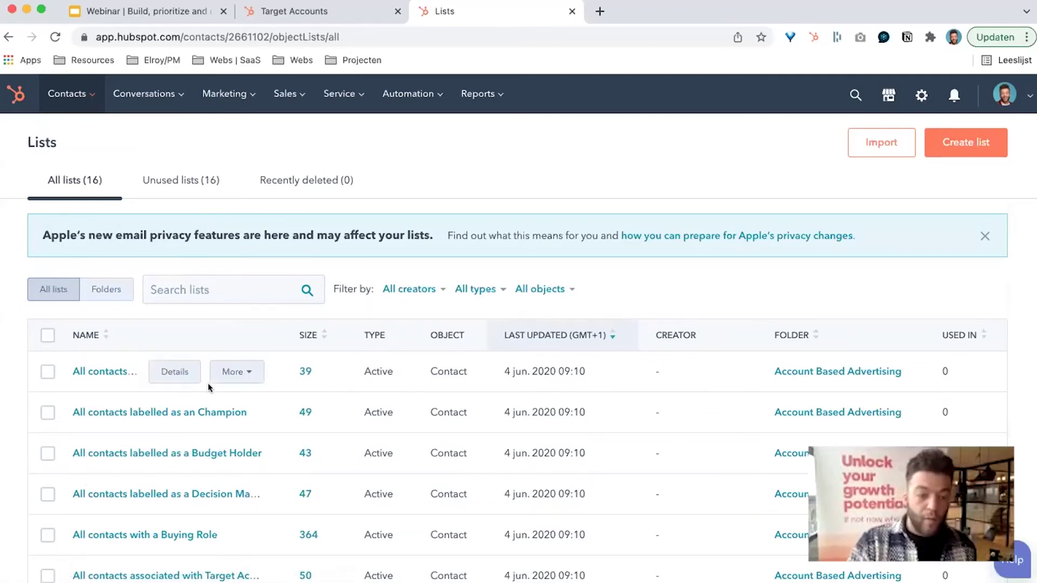
pyautogui.scroll(-2, 43, 404)
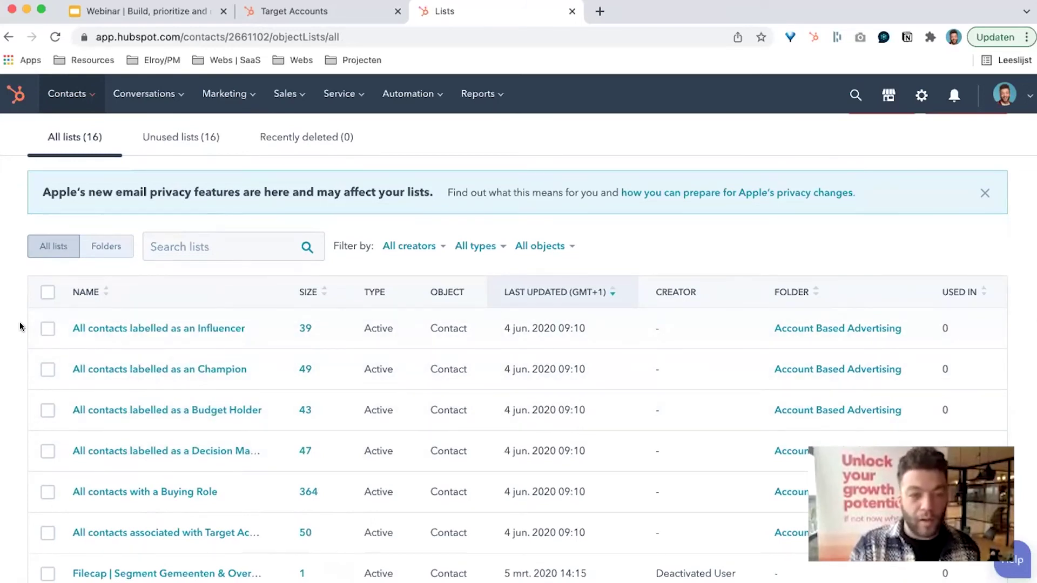
pyautogui.scroll(-1, 19, 322)
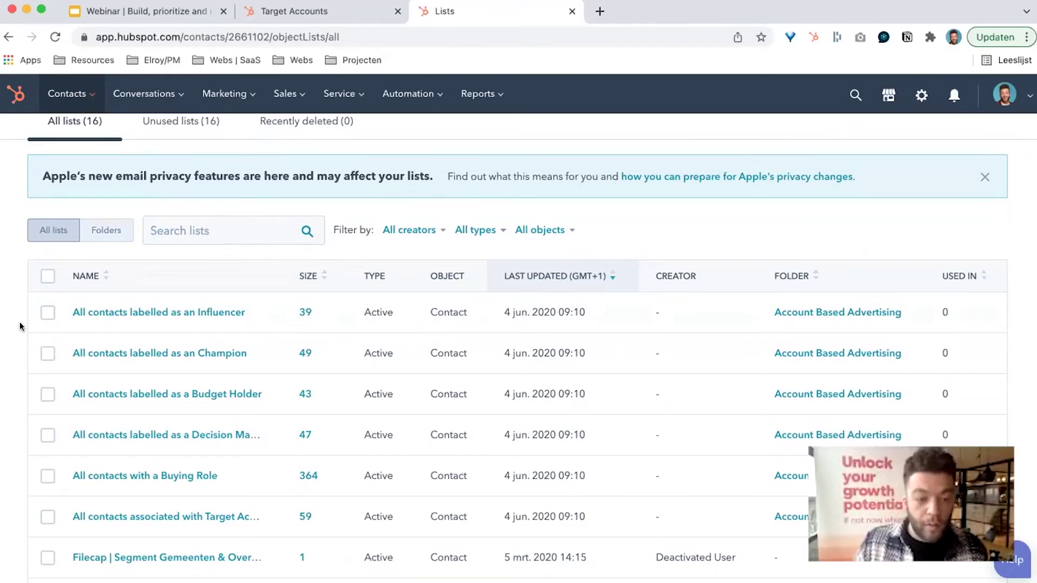
pyautogui.scroll(-1, 324, 348)
pyautogui.scroll(-2, 324, 350)
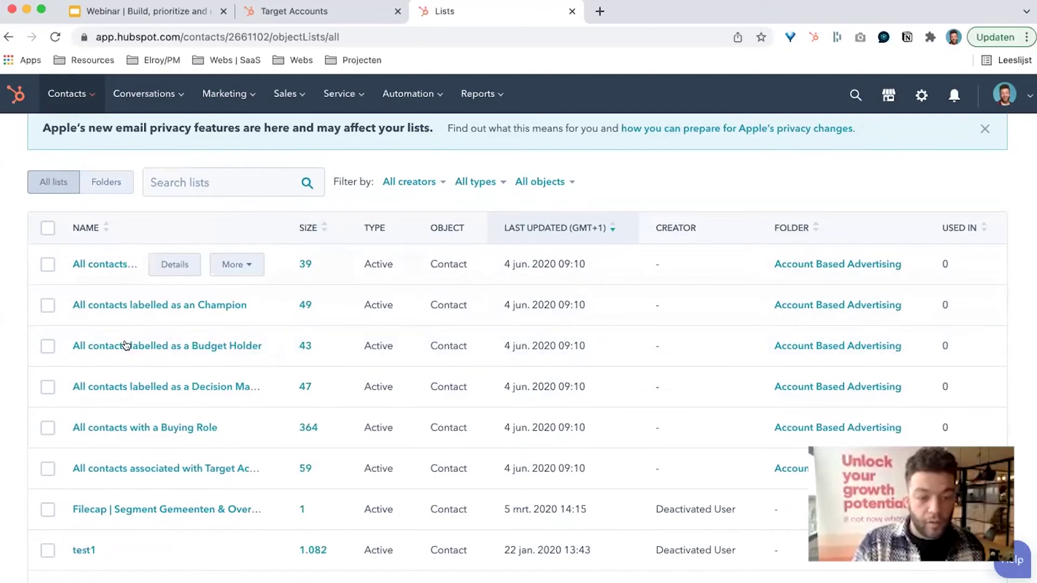
pyautogui.click(93, 385)
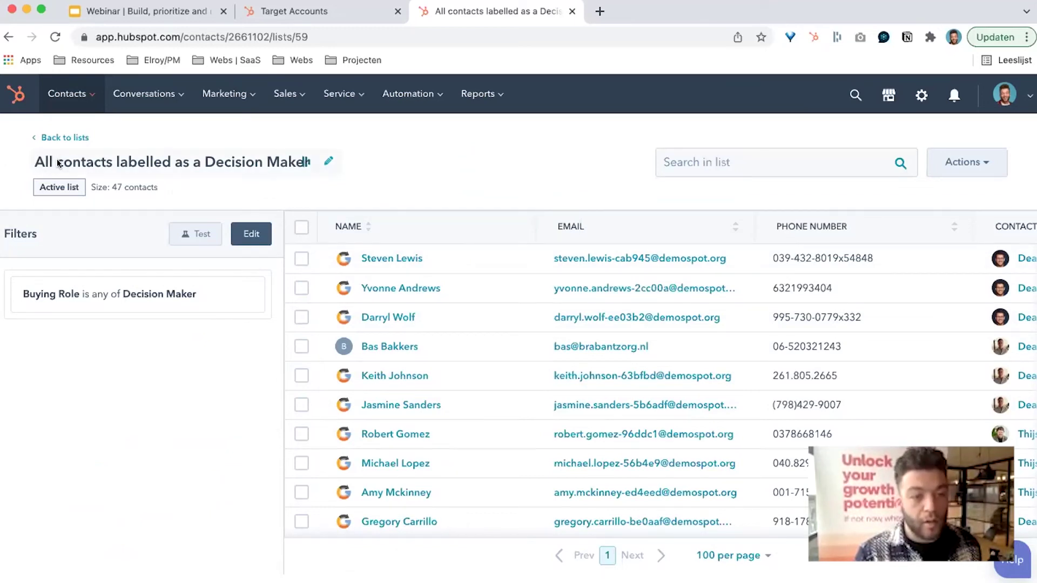
pyautogui.click(72, 139)
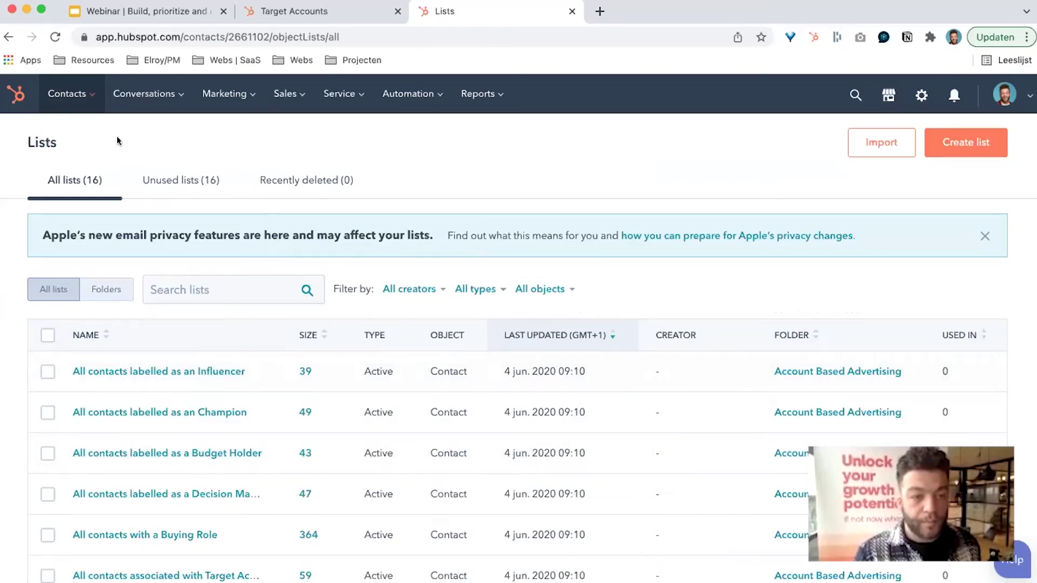
# Return to the target accounts overview and check the options of the Ideal Customer Profile Tier filter.
pyautogui.click(67, 94)
pyautogui.click(98, 215)
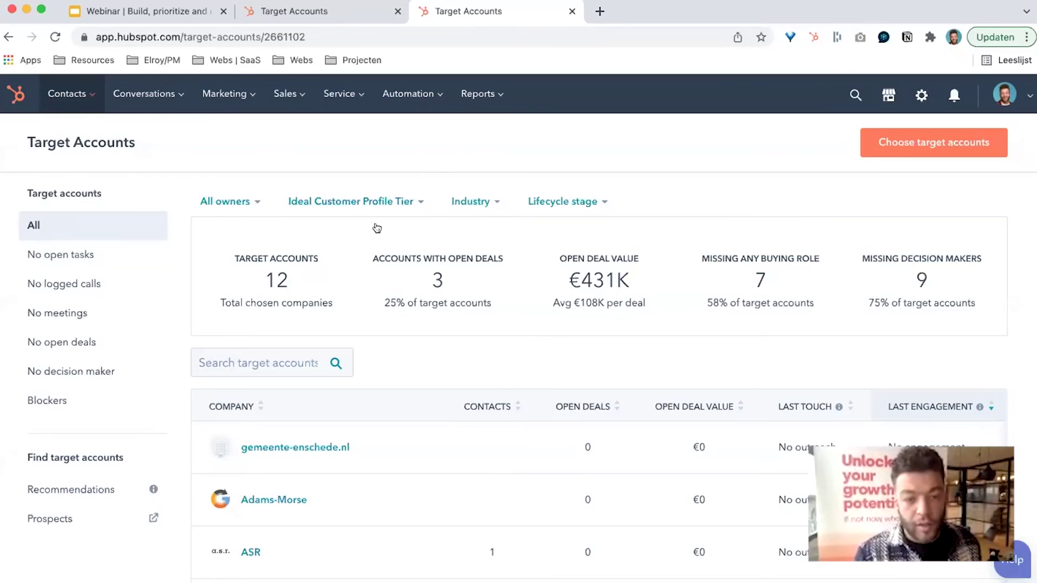
pyautogui.click(412, 206)
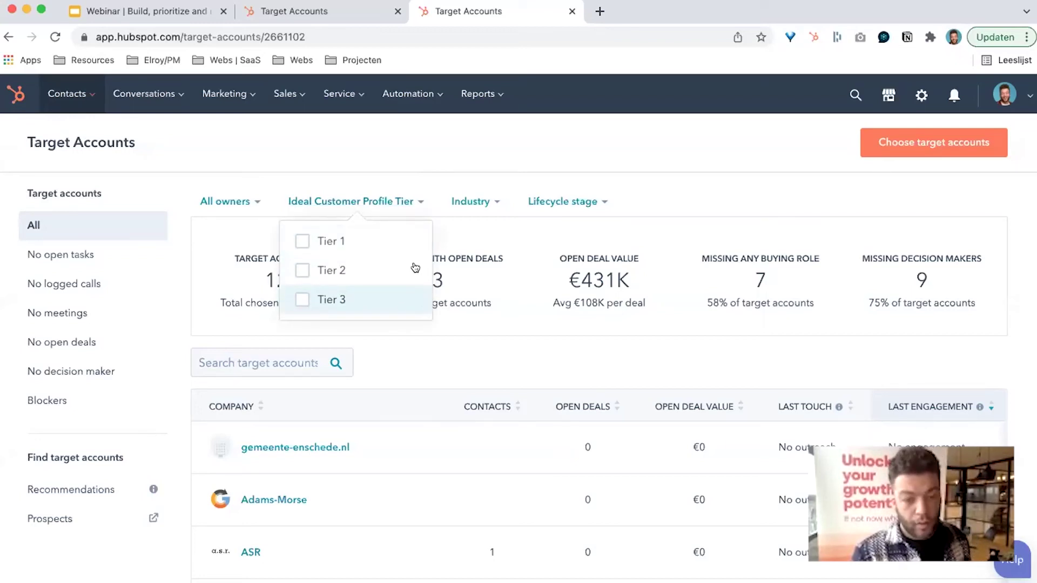
pyautogui.click(460, 165)
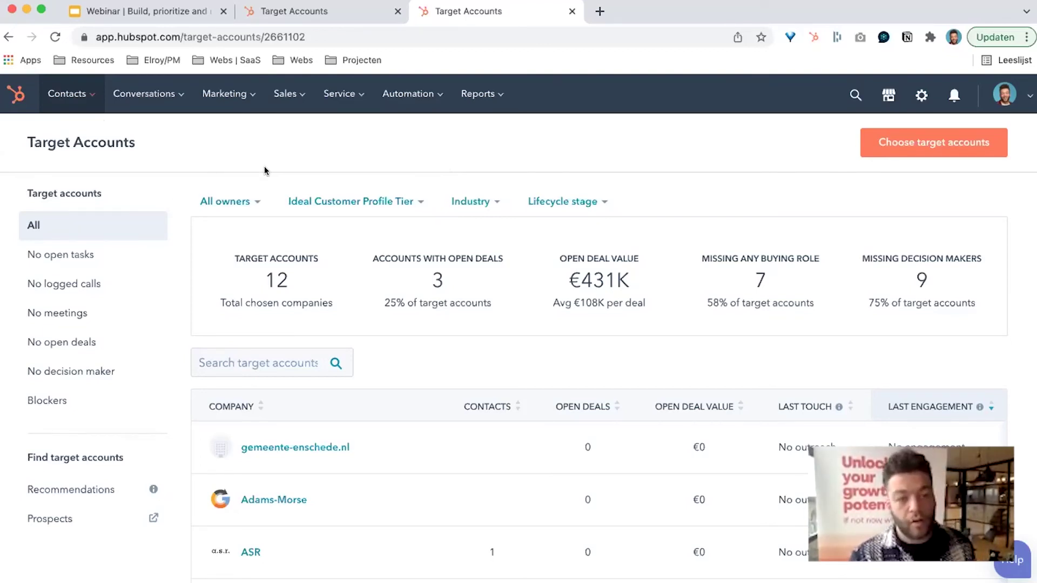
# Set the Ideal Customer Profile Tier of the company Webs to Tier 1 and save the record.
pyautogui.moveTo(87, 106)
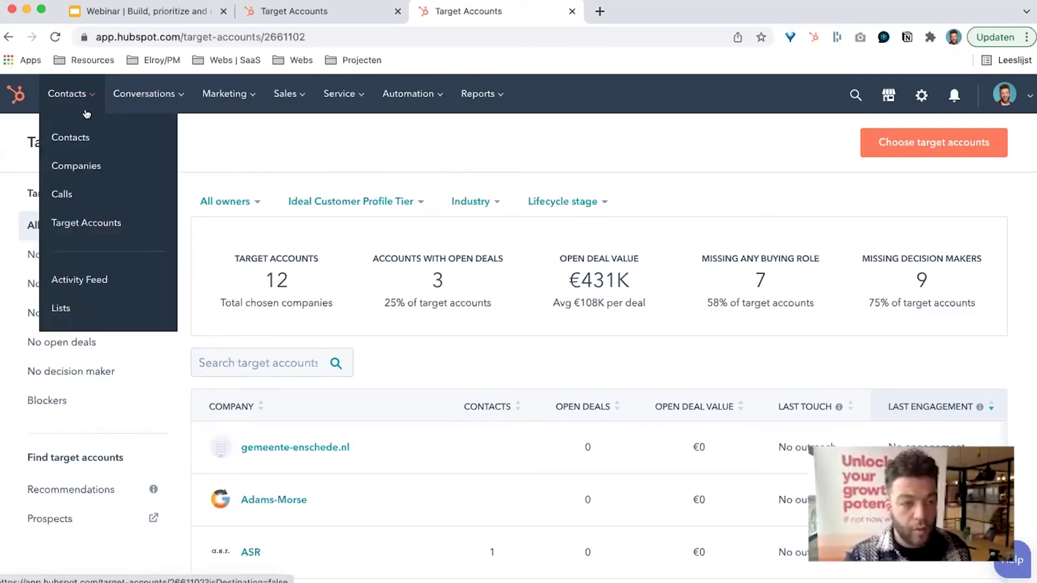
pyautogui.click(137, 172)
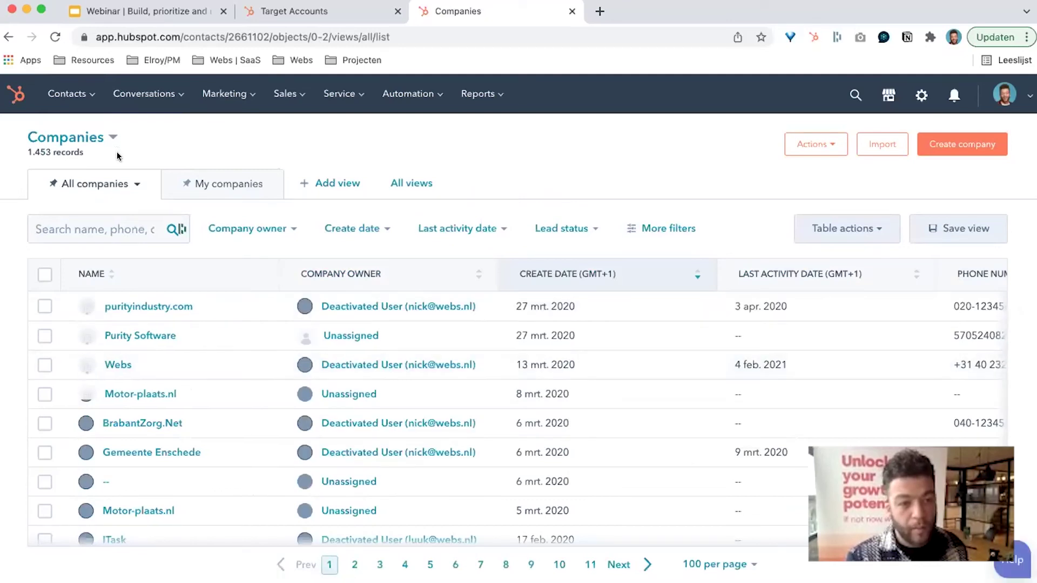
pyautogui.click(123, 366)
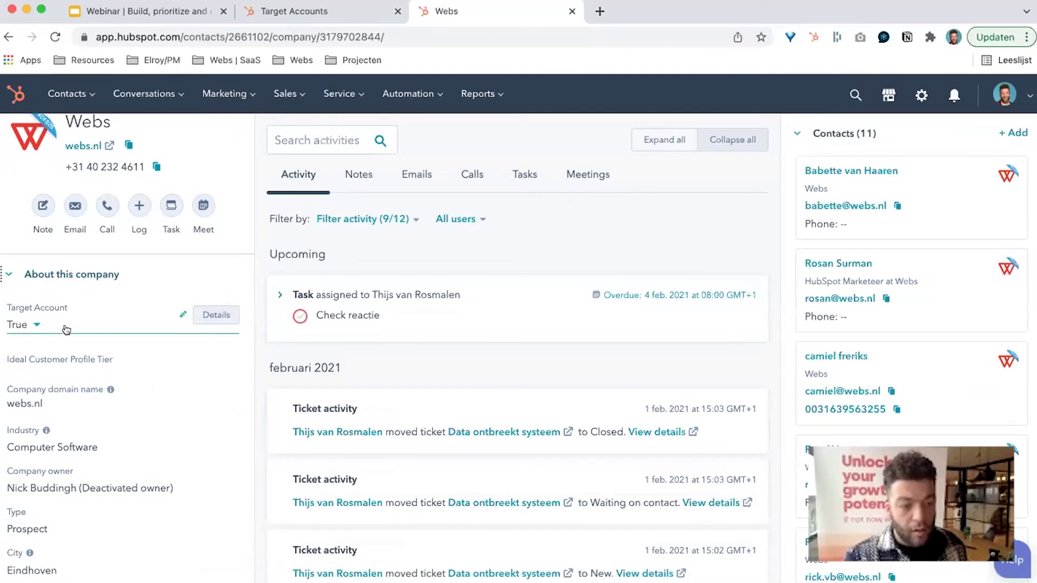
pyautogui.click(47, 366)
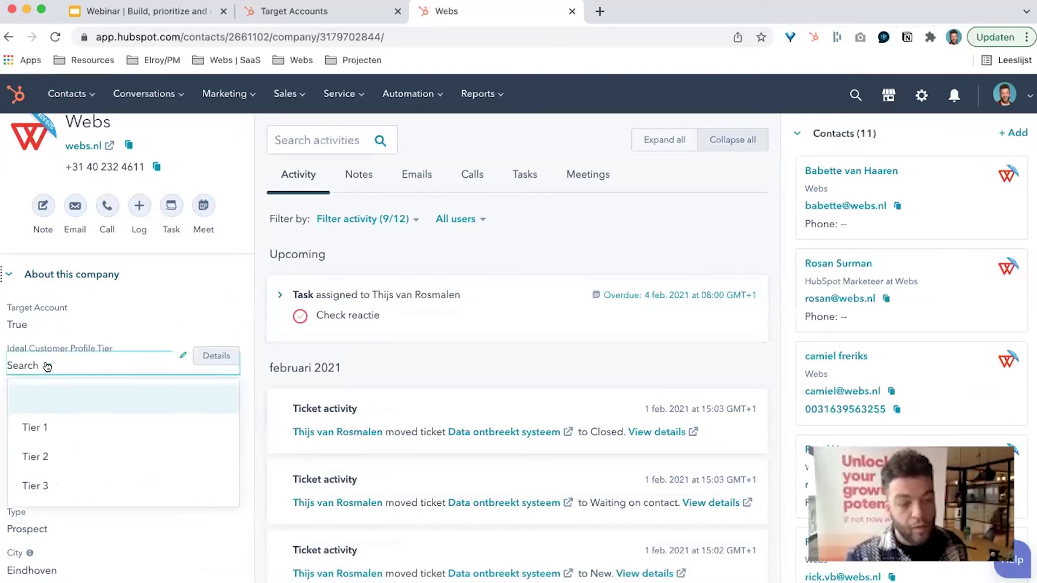
pyautogui.click(72, 428)
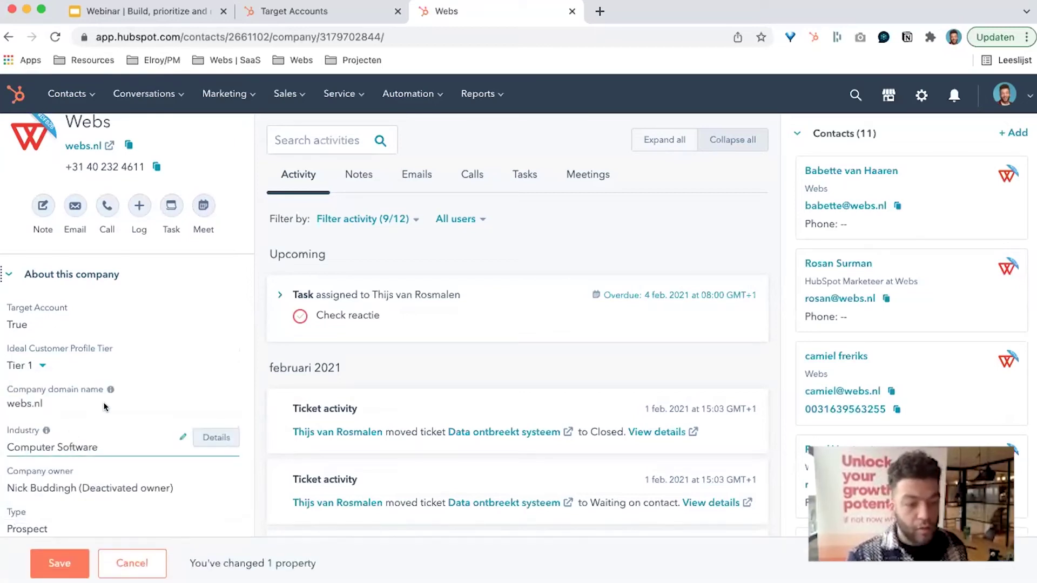
pyautogui.click(59, 563)
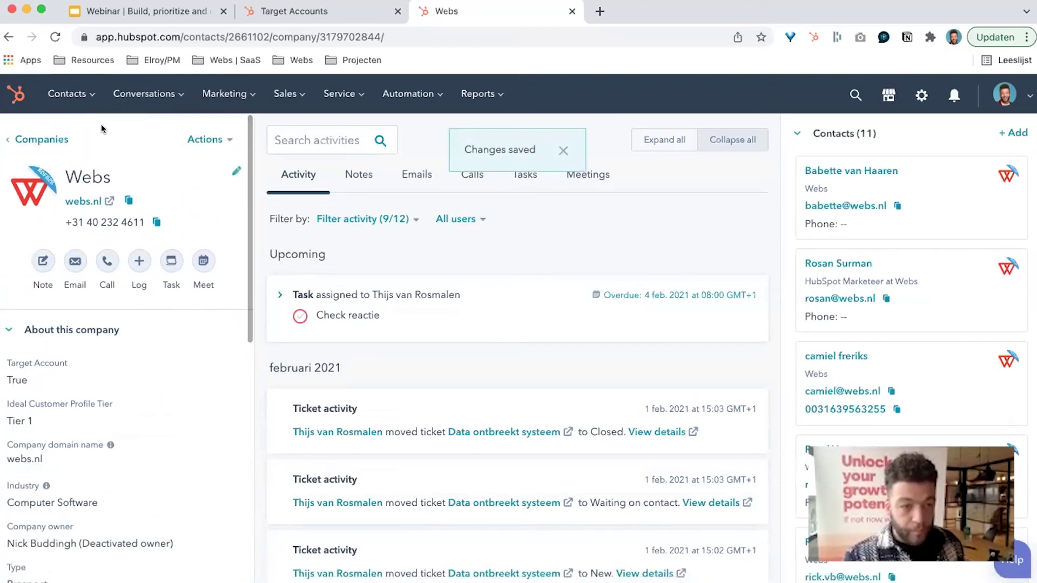
# Filter the target accounts by the Tier 1 Ideal Customer Profile Tier.
pyautogui.click(67, 93)
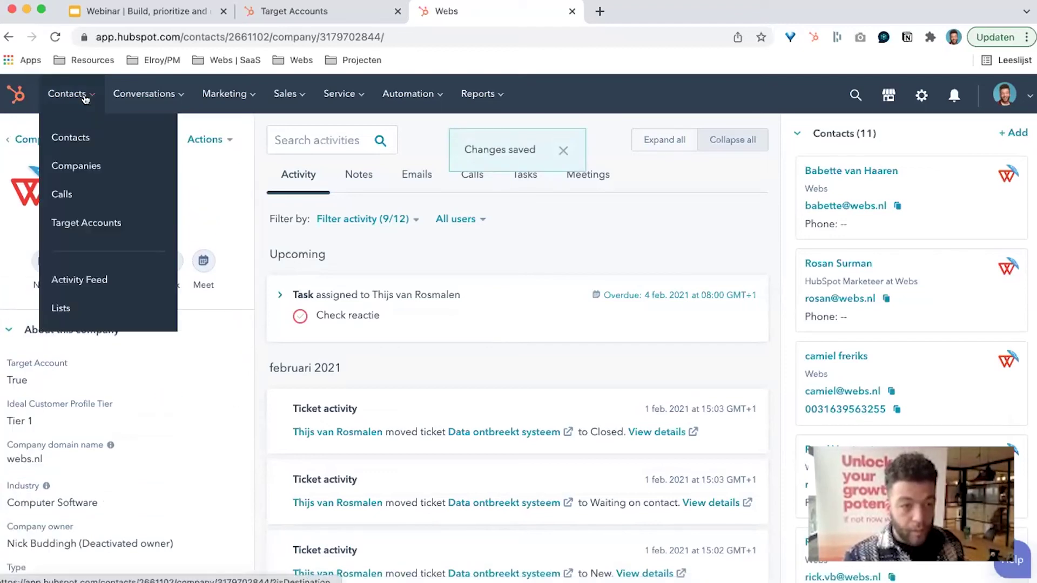
pyautogui.click(99, 223)
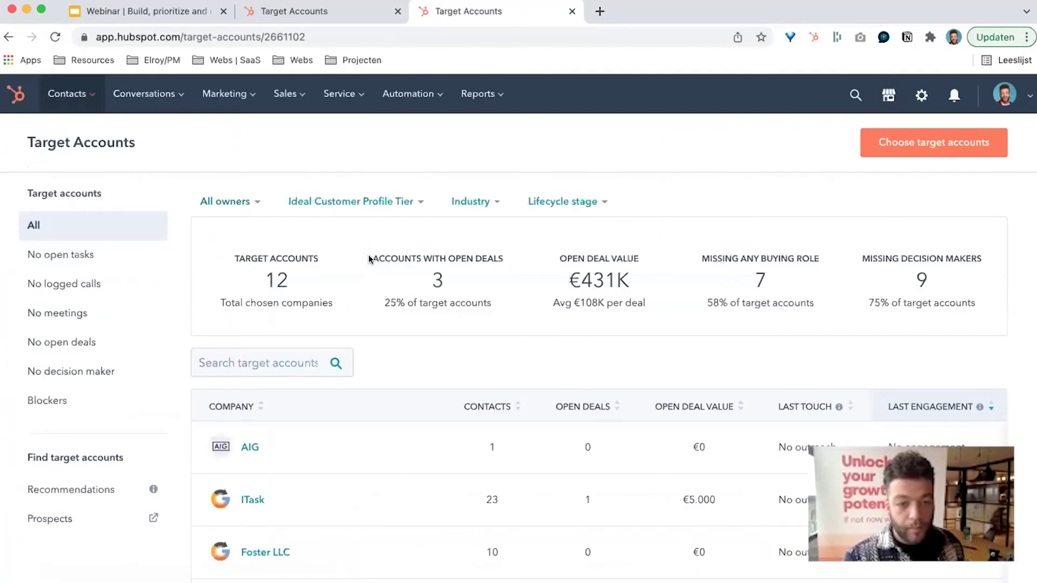
pyautogui.click(419, 202)
pyautogui.click(401, 239)
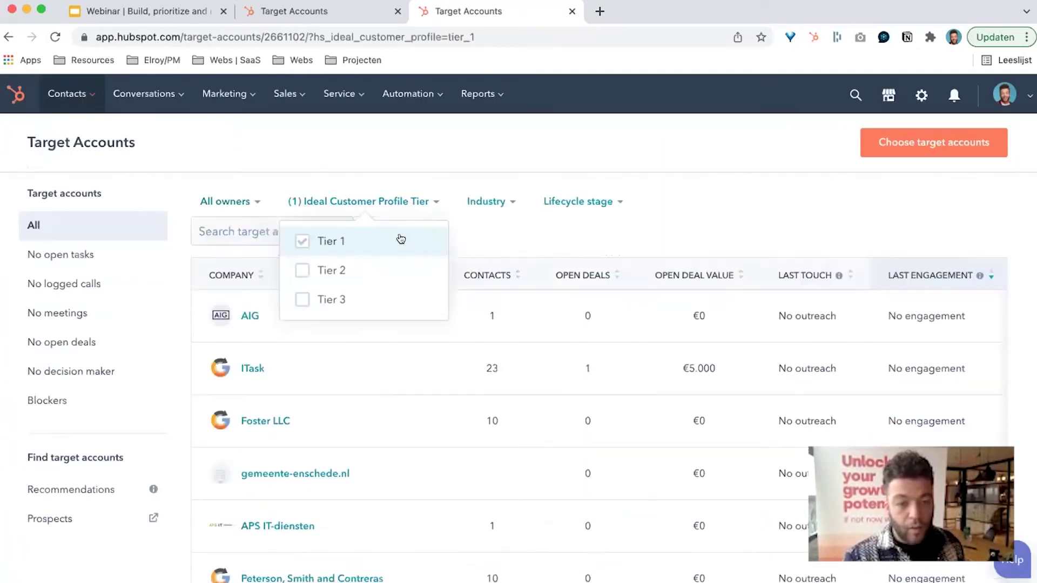
pyautogui.click(409, 340)
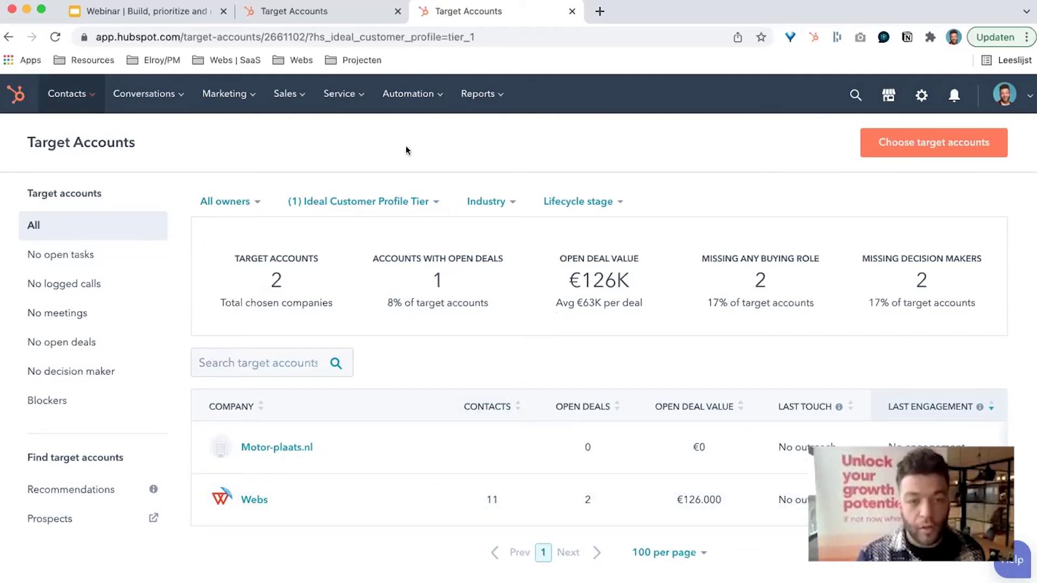
# Create a new workflow from the "Define an Ideal Customer Profile" template.
pyautogui.click(435, 108)
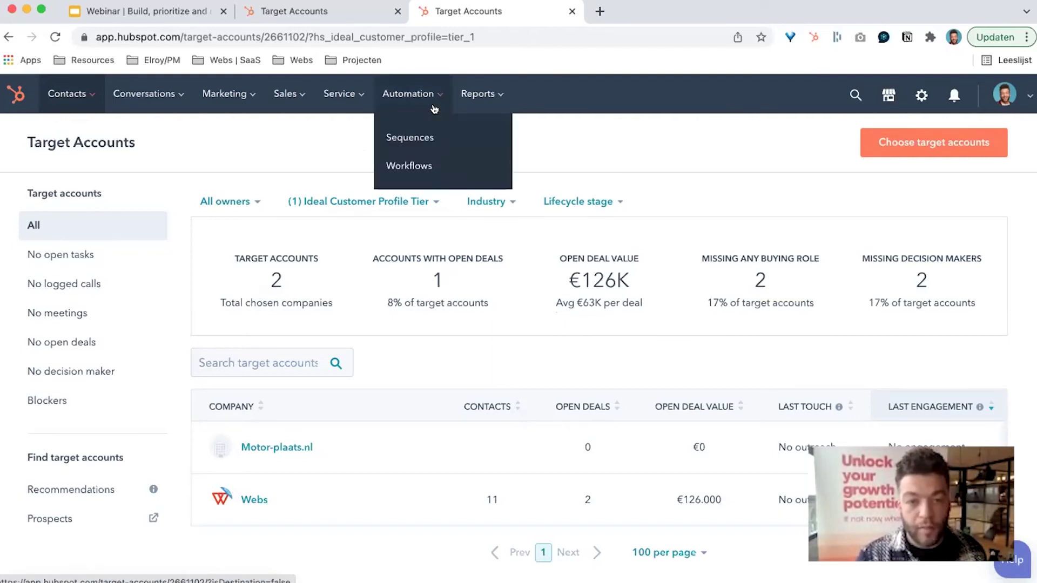
pyautogui.click(456, 171)
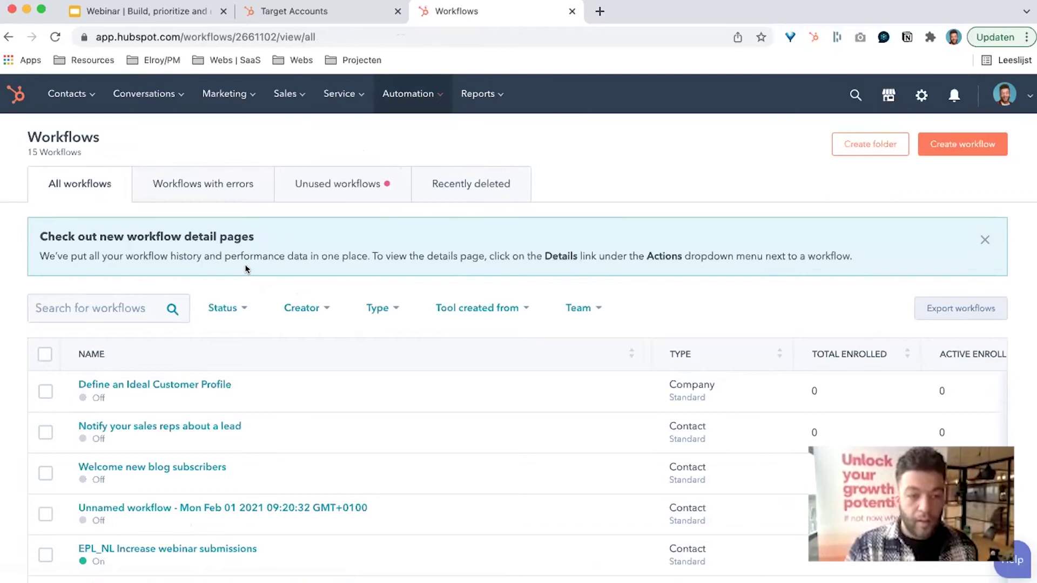
pyautogui.click(982, 148)
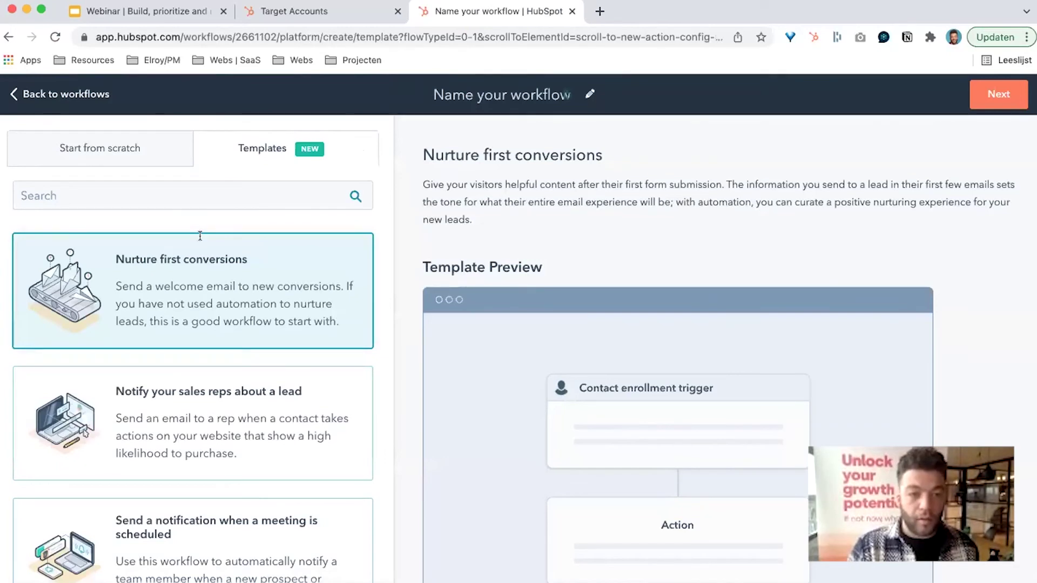
pyautogui.scroll(-6, 169, 196)
pyautogui.scroll(-8, 170, 196)
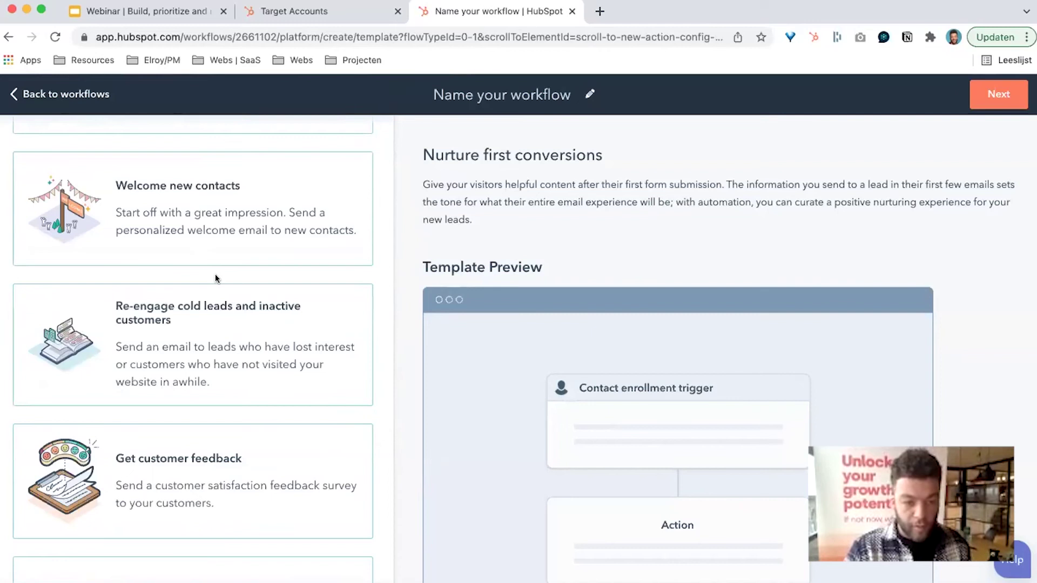
pyautogui.scroll(-5, 216, 278)
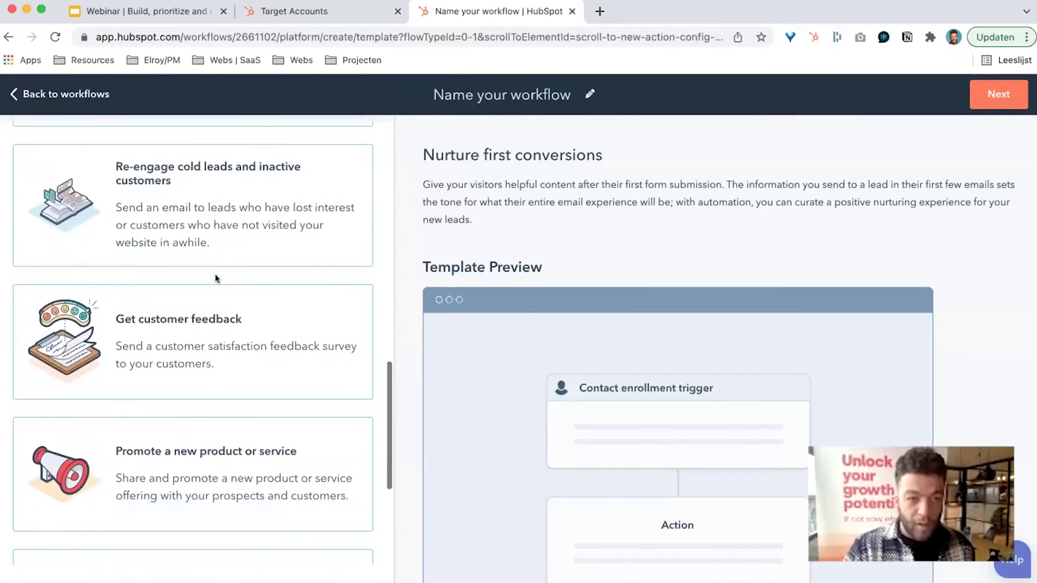
pyautogui.scroll(-4, 215, 278)
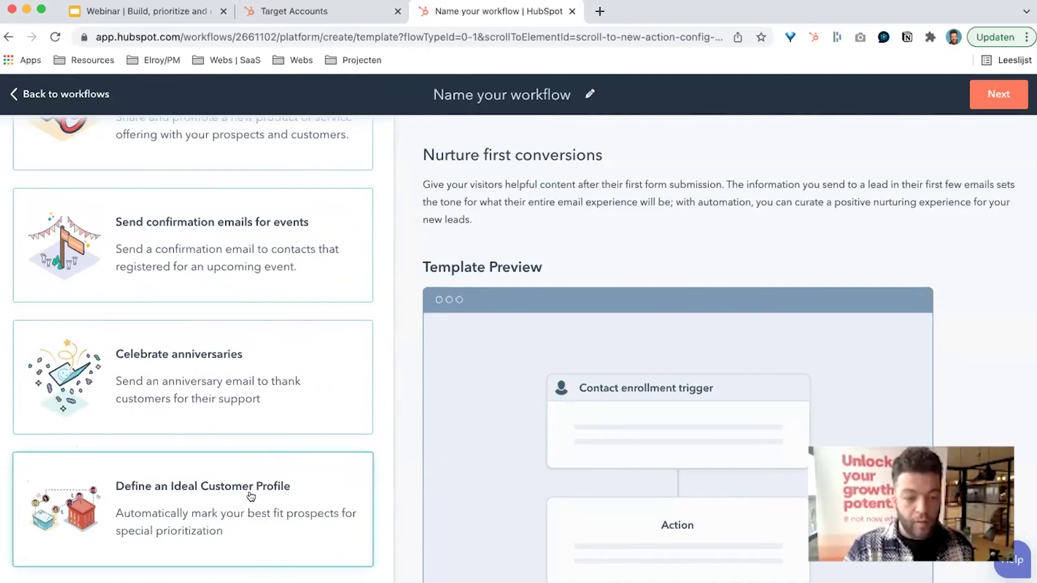
pyautogui.click(305, 495)
pyautogui.click(1005, 100)
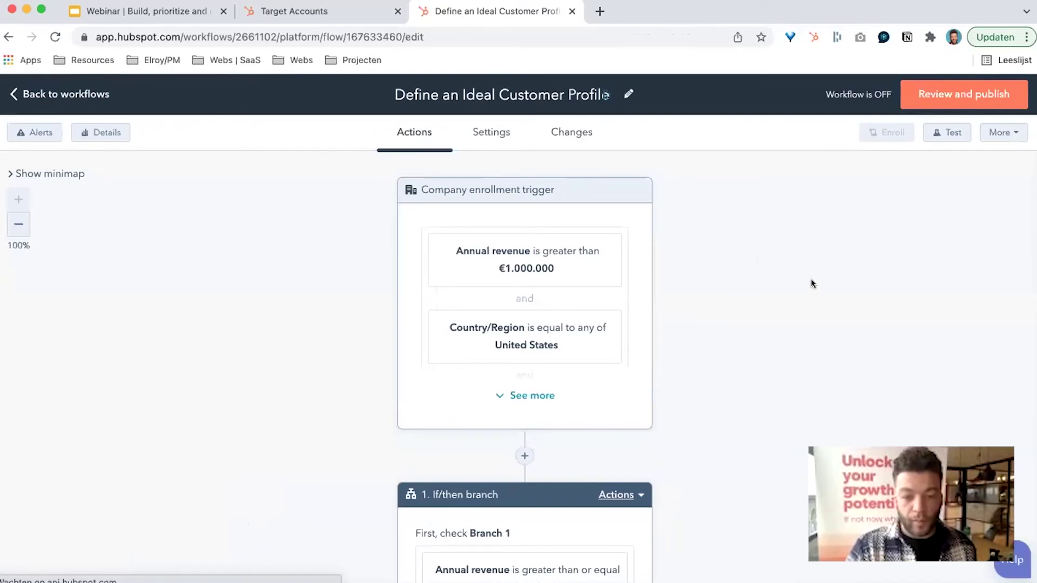
# Examine the workflow's annual revenue branches and the Ideal Customer Profile Tier value each one sets.
pyautogui.scroll(-1, 811, 280)
pyautogui.scroll(-3, 211, 244)
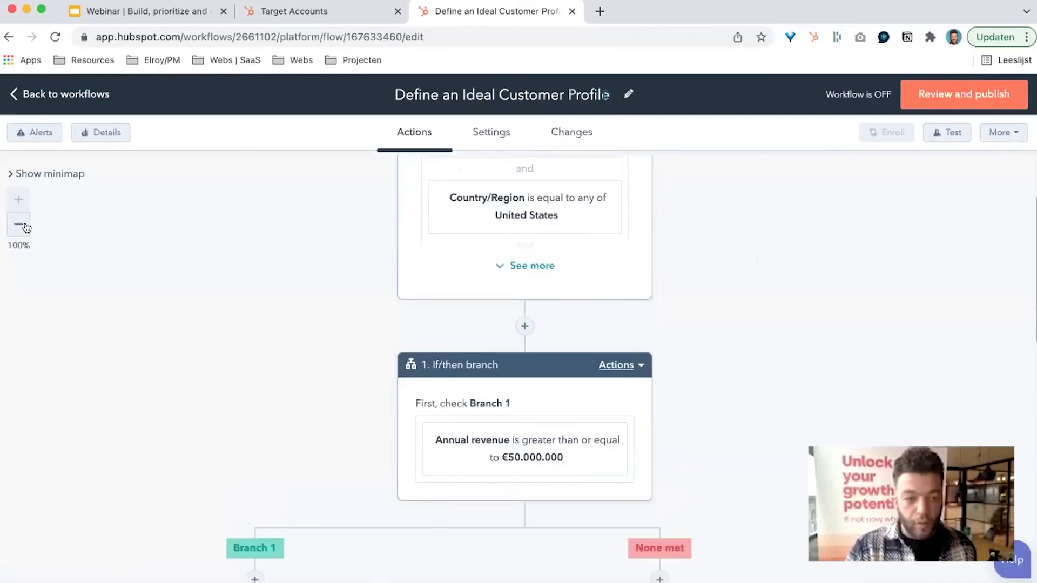
pyautogui.click(19, 224)
pyautogui.scroll(1, 213, 270)
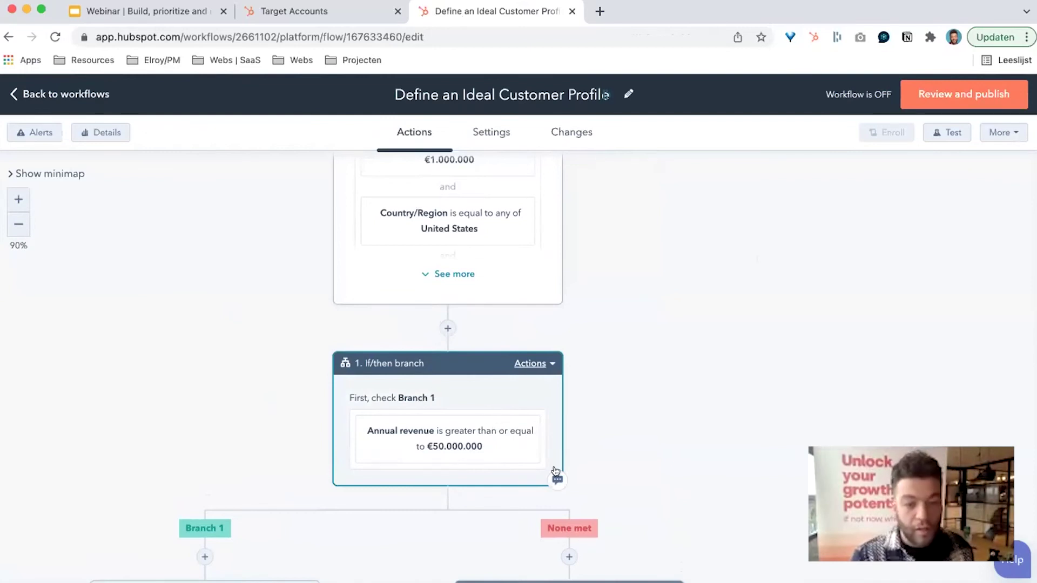
pyautogui.scroll(-5, 616, 303)
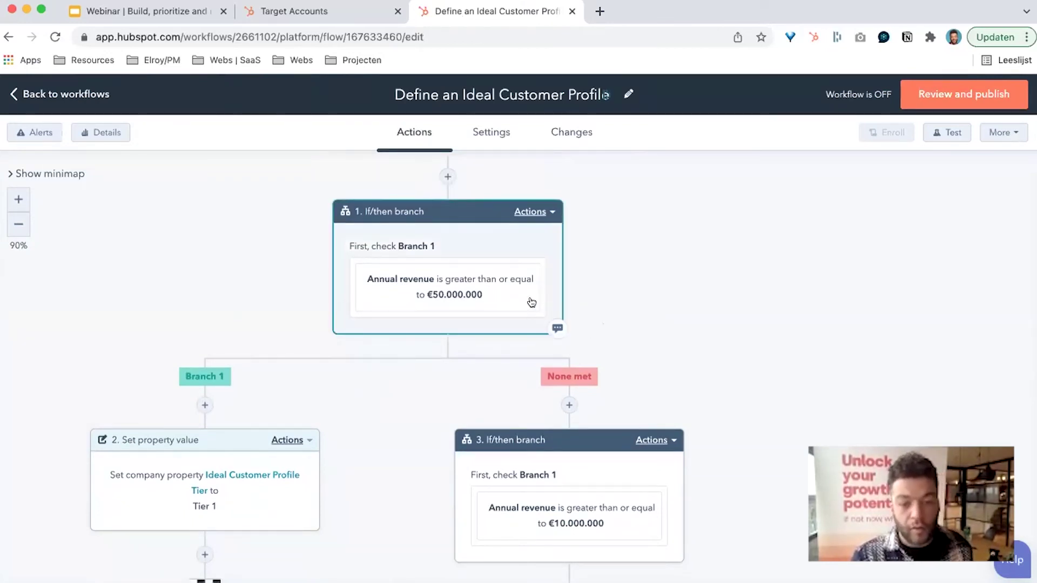
pyautogui.scroll(-1, 532, 302)
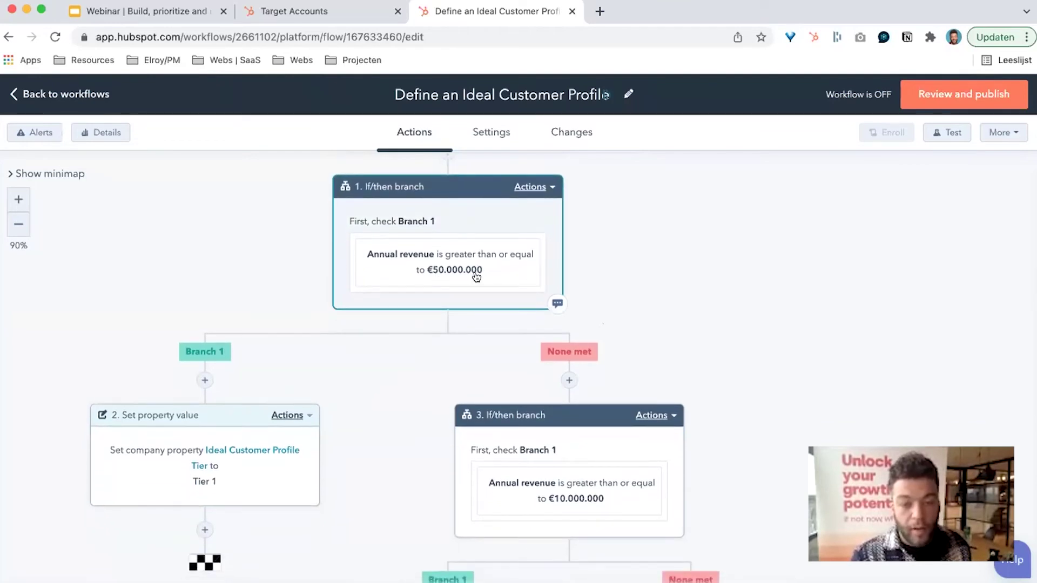
pyautogui.hscroll(1, 391, 324)
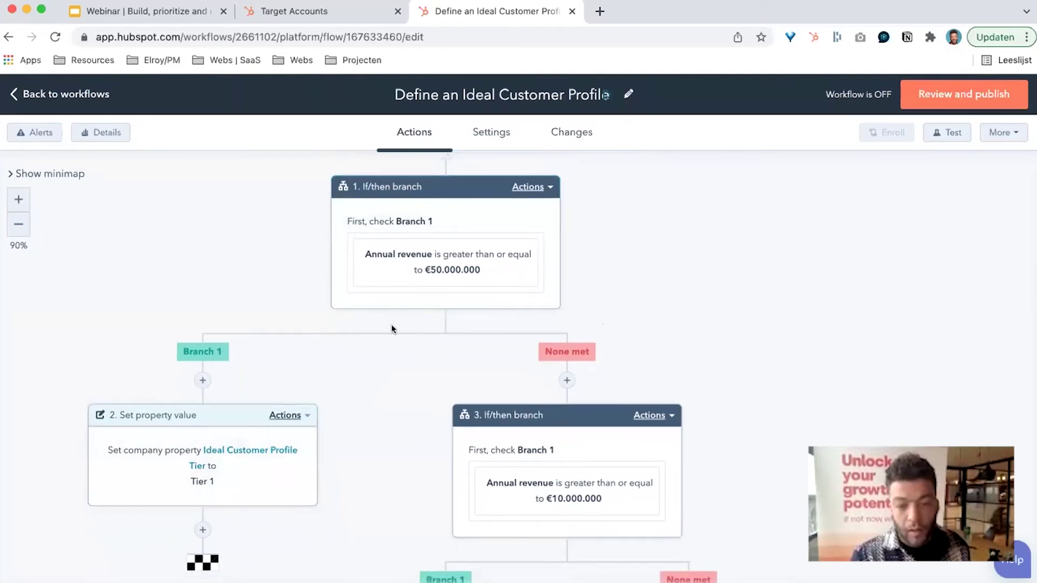
pyautogui.scroll(-5, 392, 324)
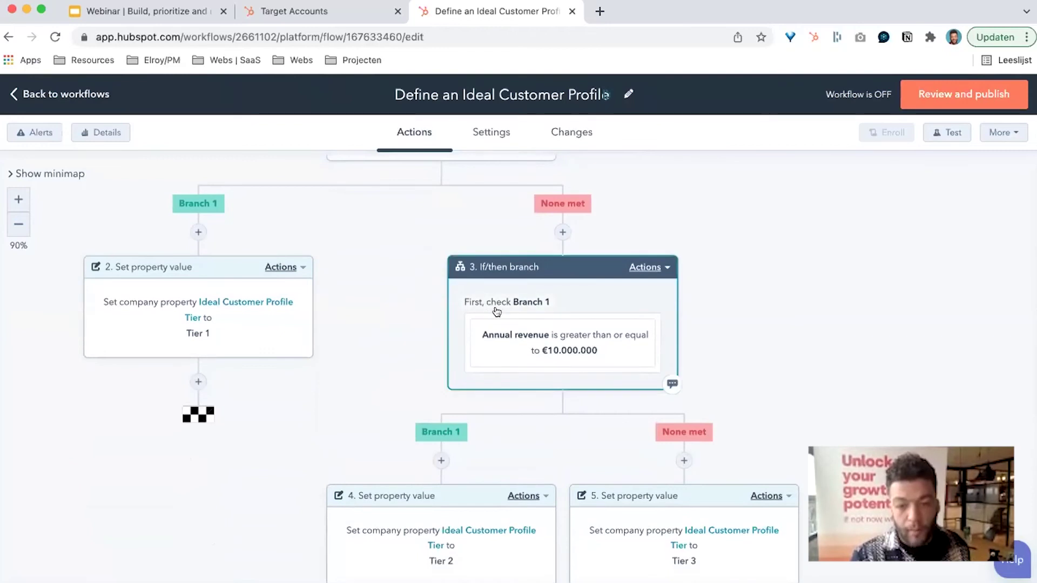
pyautogui.scroll(-2, 495, 311)
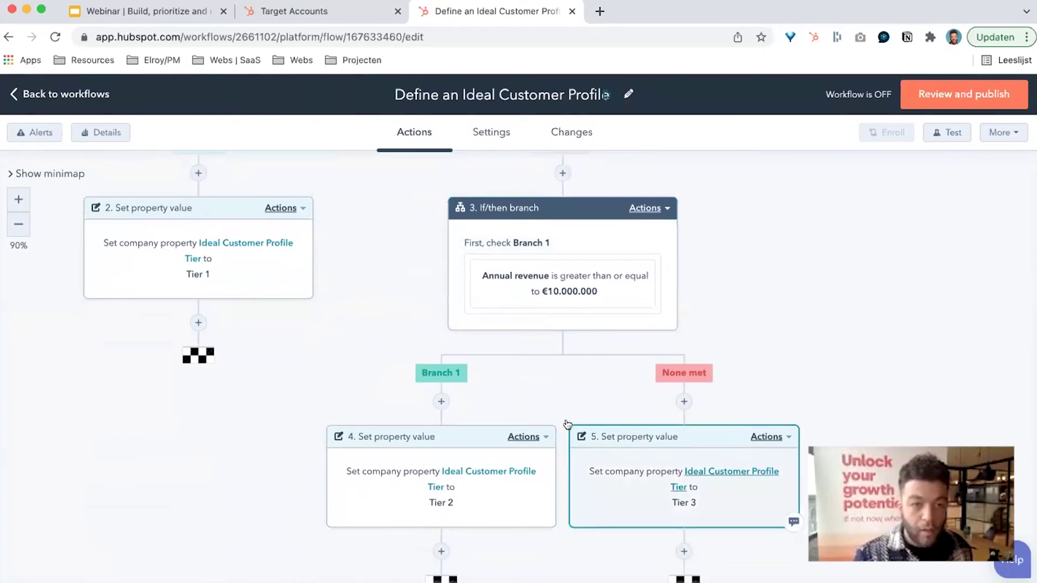
pyautogui.scroll(5, 352, 299)
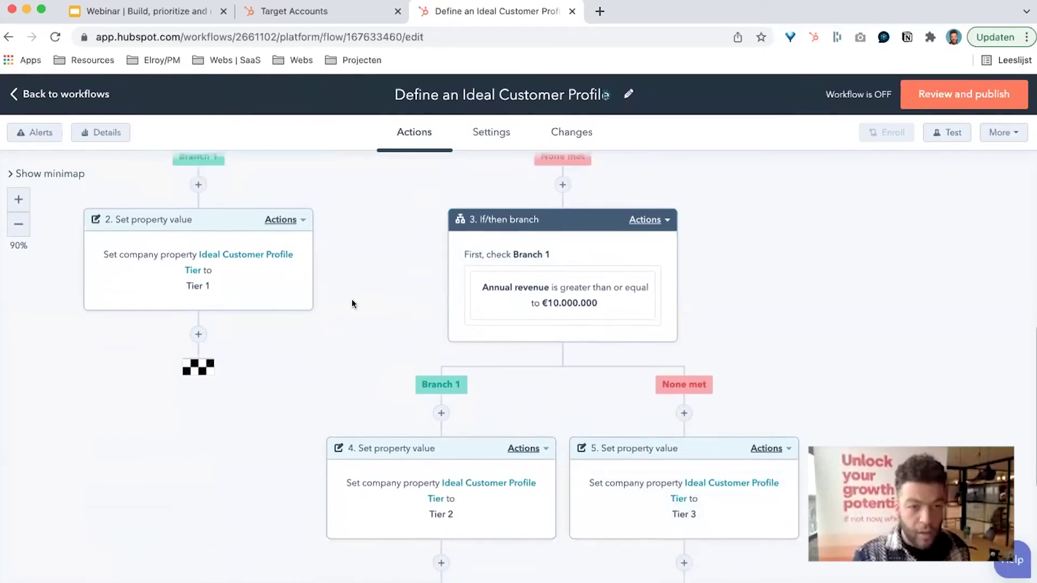
pyautogui.scroll(2, 352, 299)
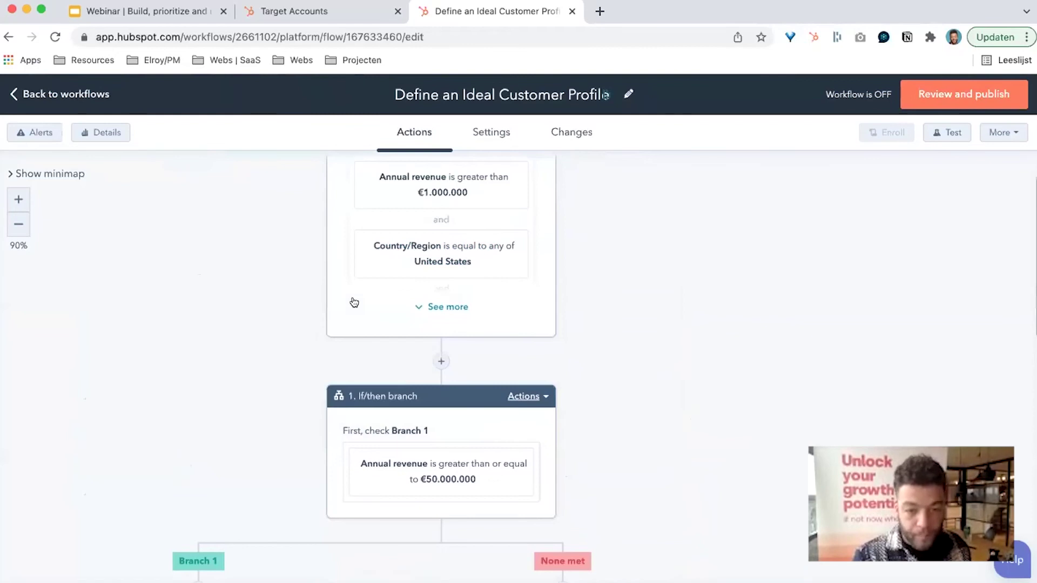
# Expand the company enrollment trigger and review all its criteria together with the first if/then branch.
pyautogui.scroll(1, 354, 302)
pyautogui.click(436, 370)
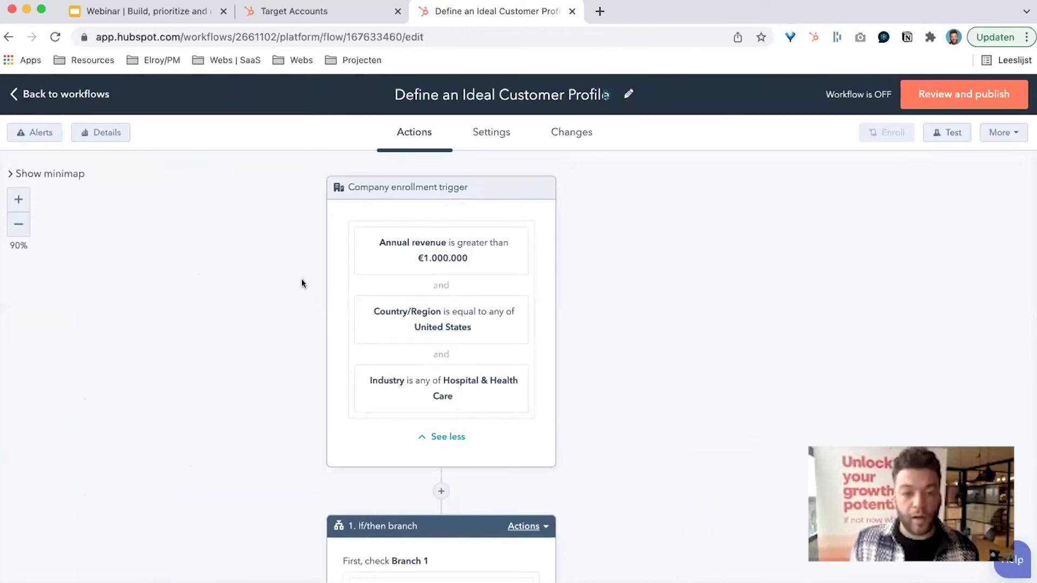
pyautogui.scroll(-5, 311, 279)
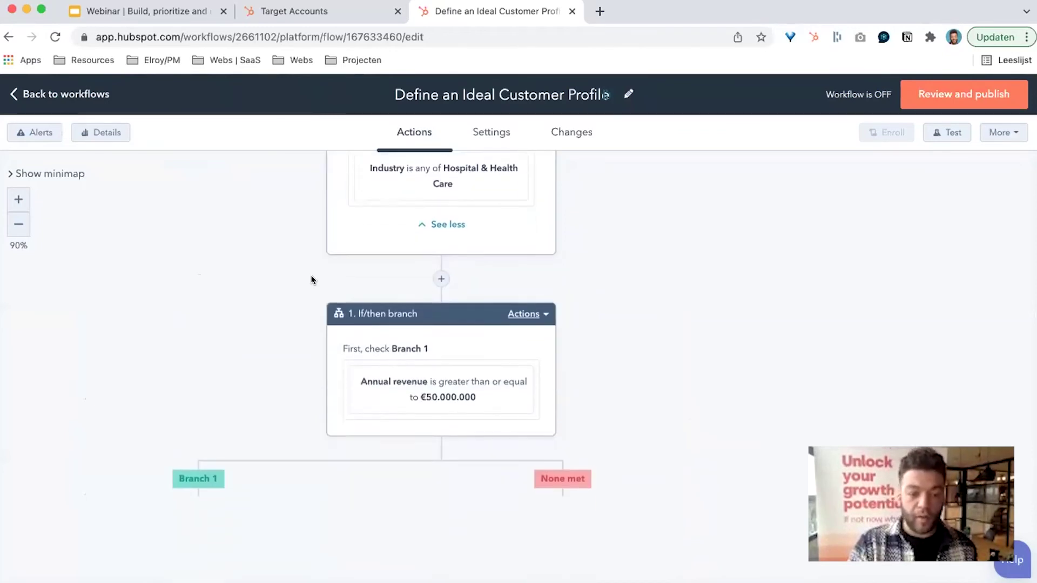
pyautogui.scroll(-1, 311, 280)
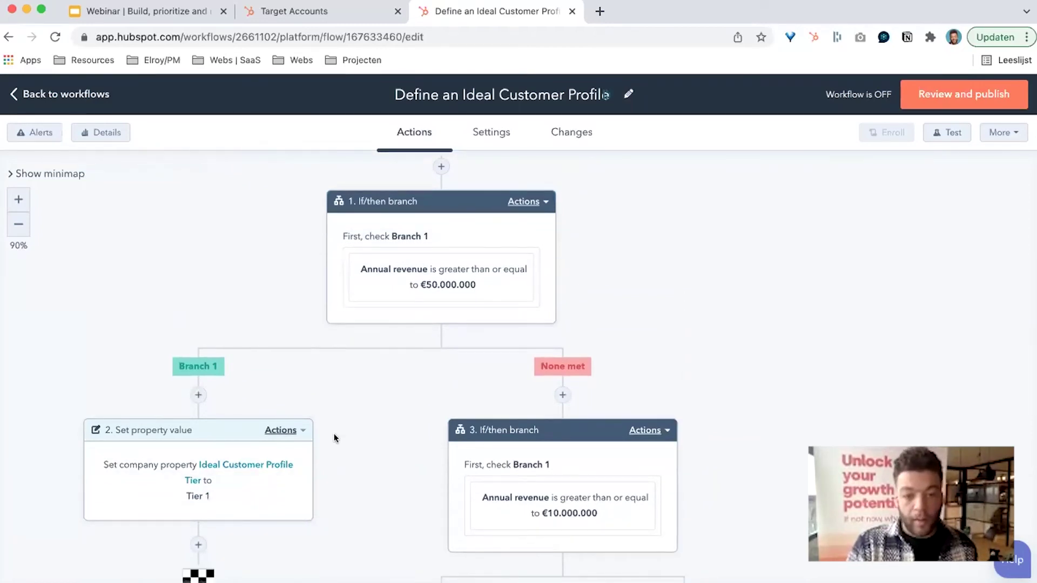
pyautogui.scroll(1, 354, 374)
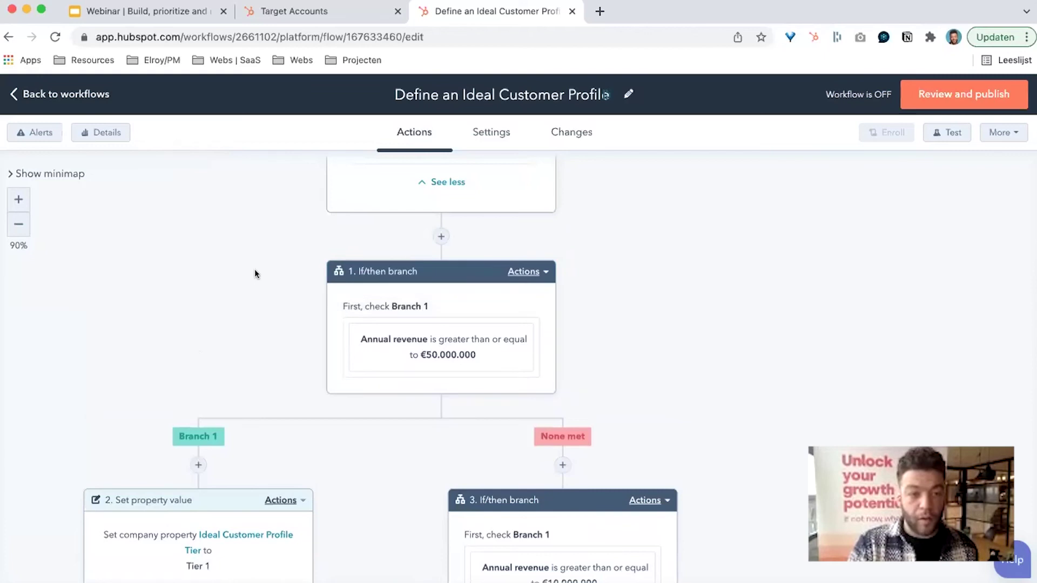
pyautogui.scroll(3, 255, 272)
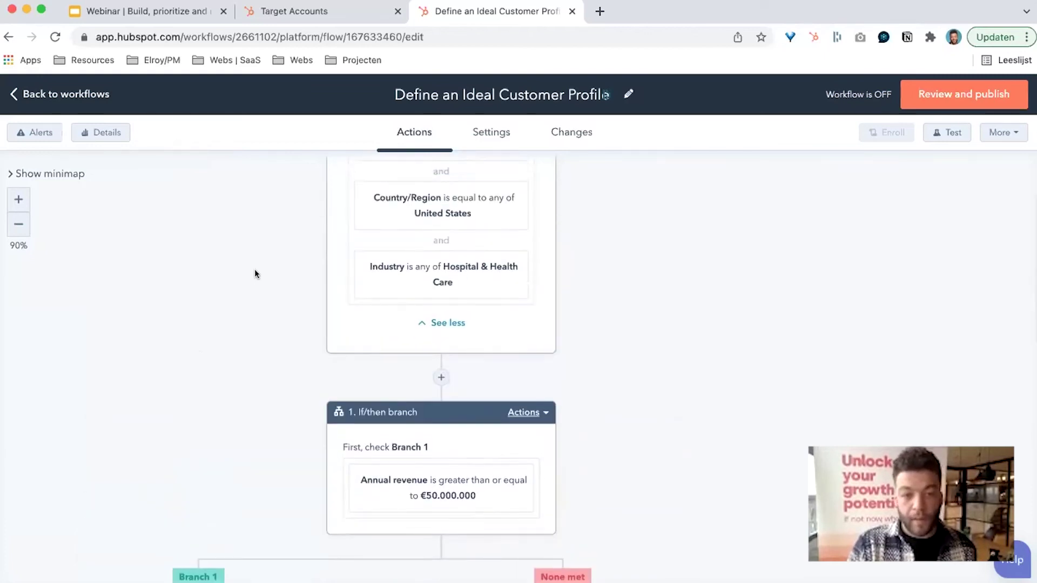
pyautogui.scroll(1, 255, 273)
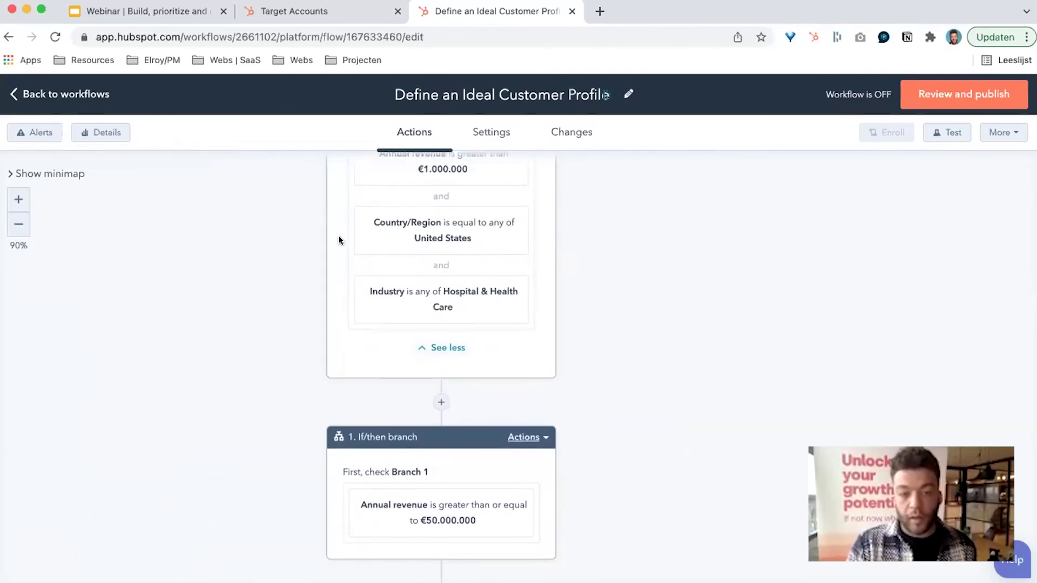
pyautogui.scroll(1, 340, 240)
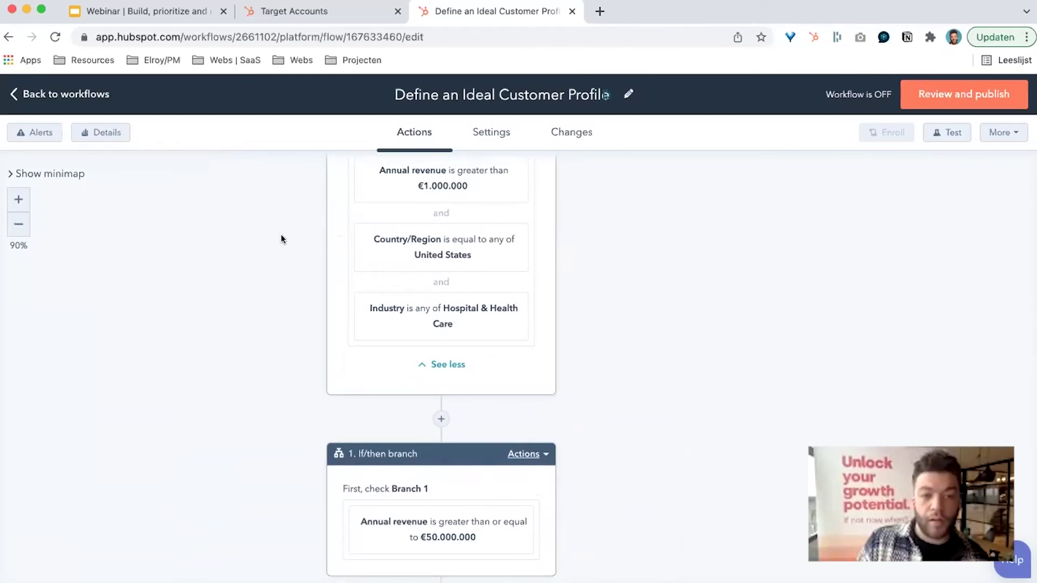
pyautogui.scroll(1, 241, 250)
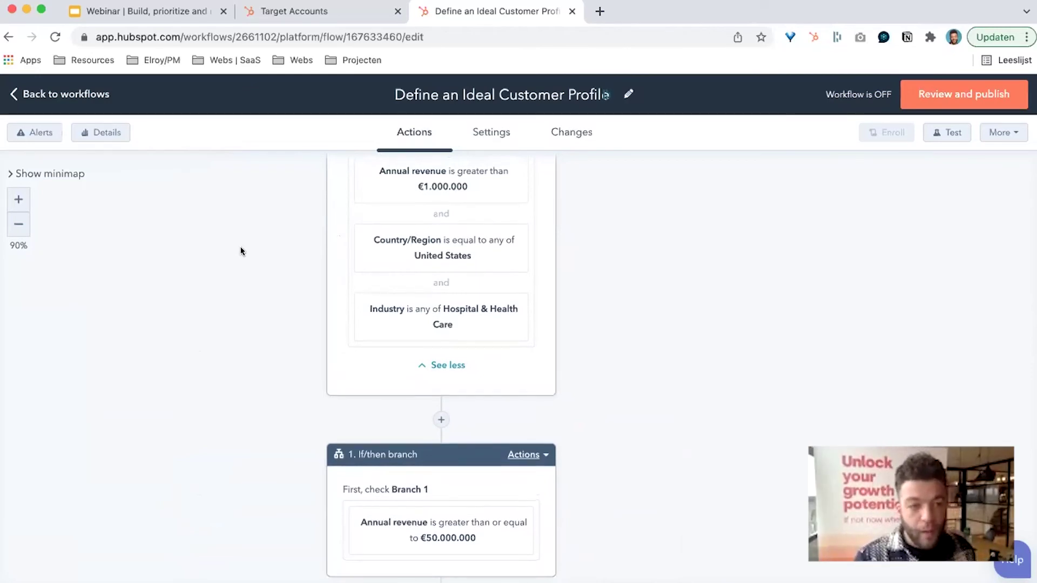
# Check the Target Account property on the Webs company record, keeping it at True, and return to the target accounts overview.
pyautogui.click(95, 95)
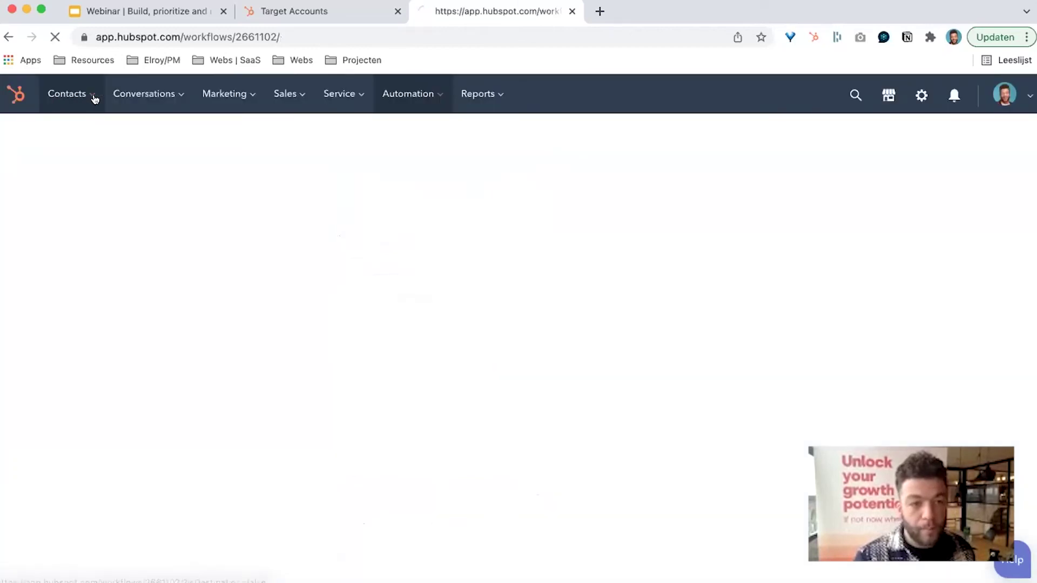
pyautogui.moveTo(95, 101)
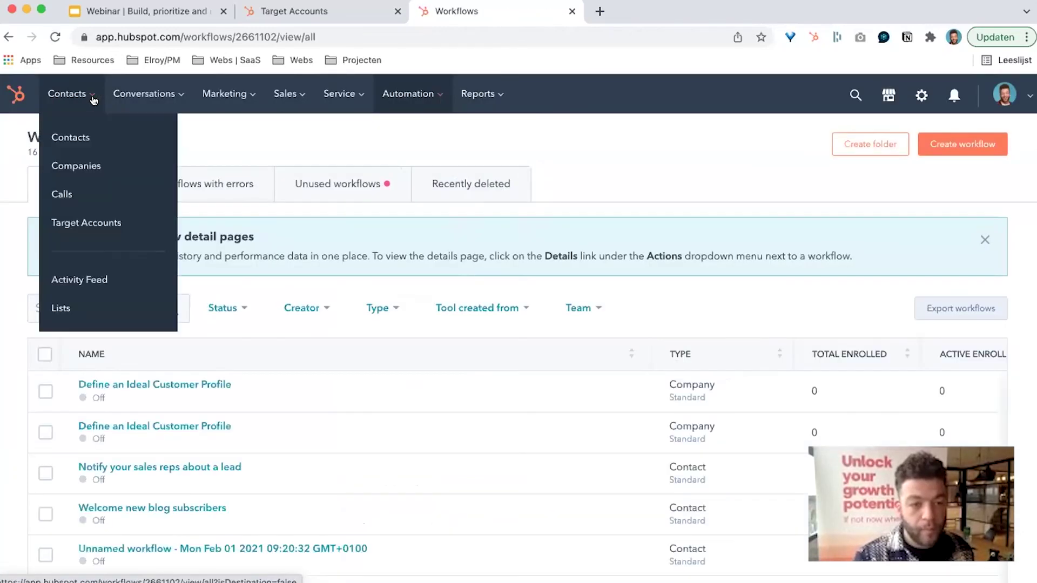
pyautogui.click(123, 169)
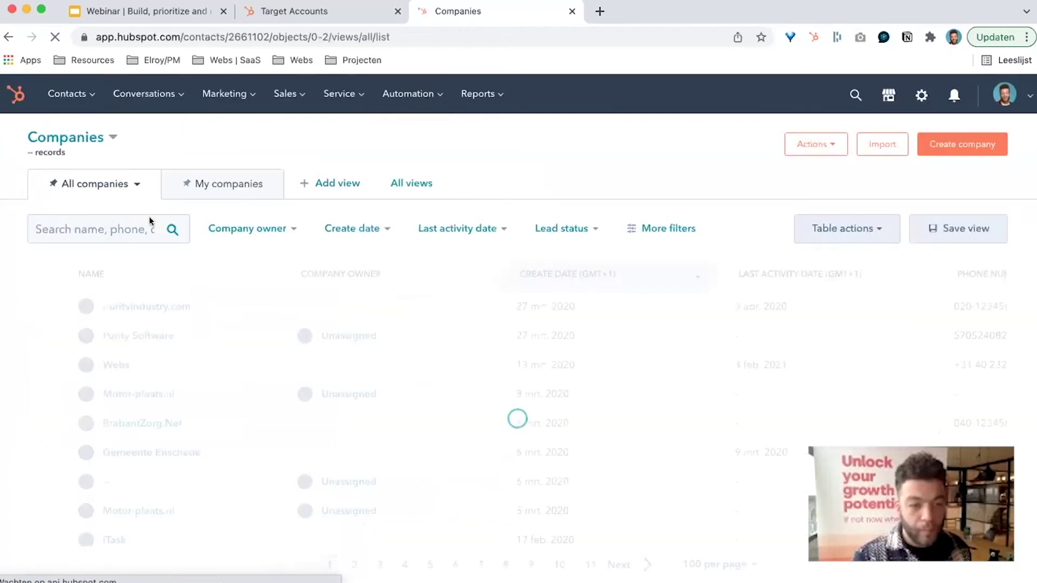
pyautogui.click(119, 366)
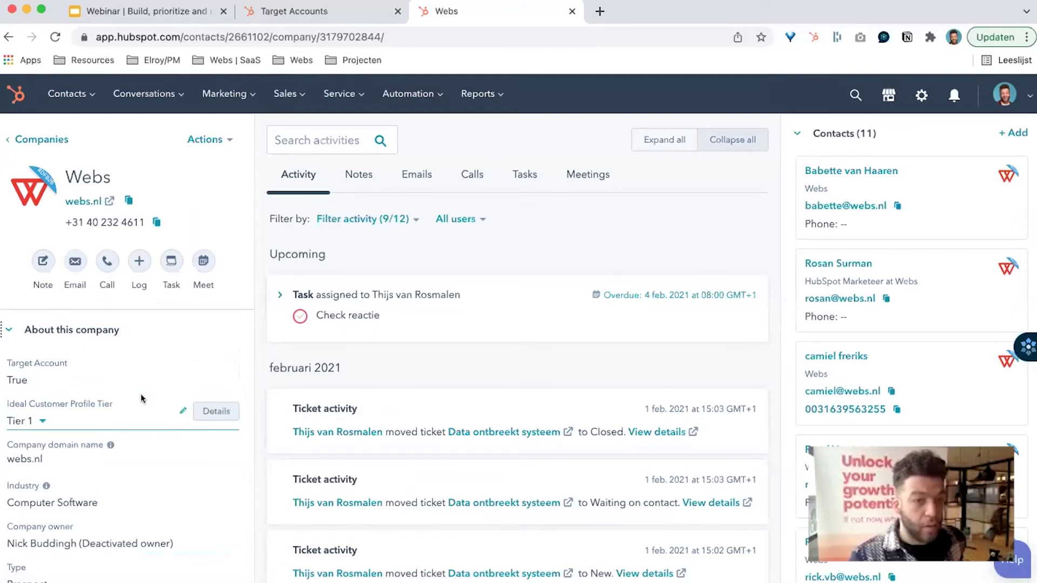
pyautogui.click(39, 382)
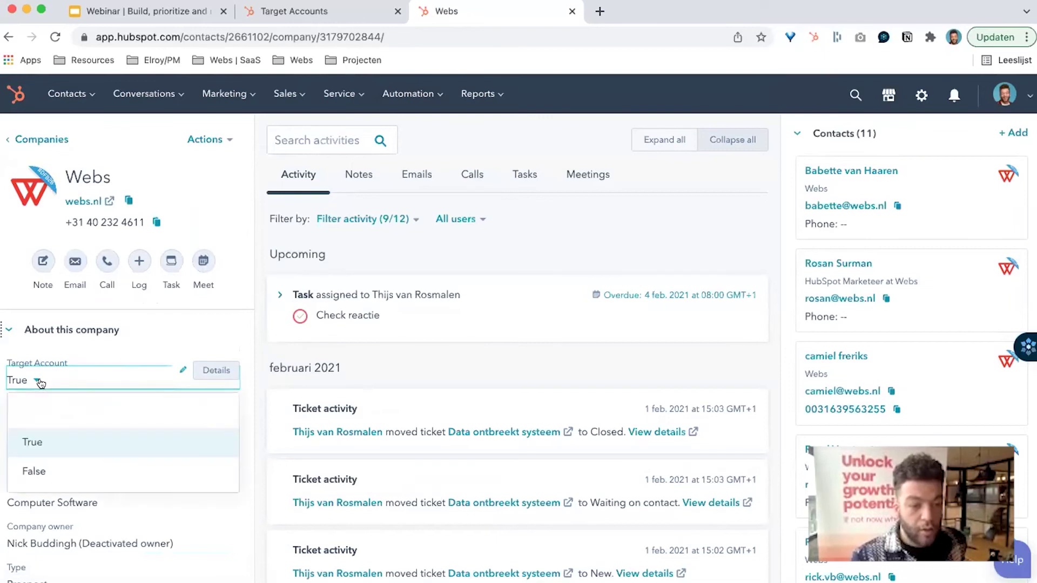
pyautogui.click(87, 445)
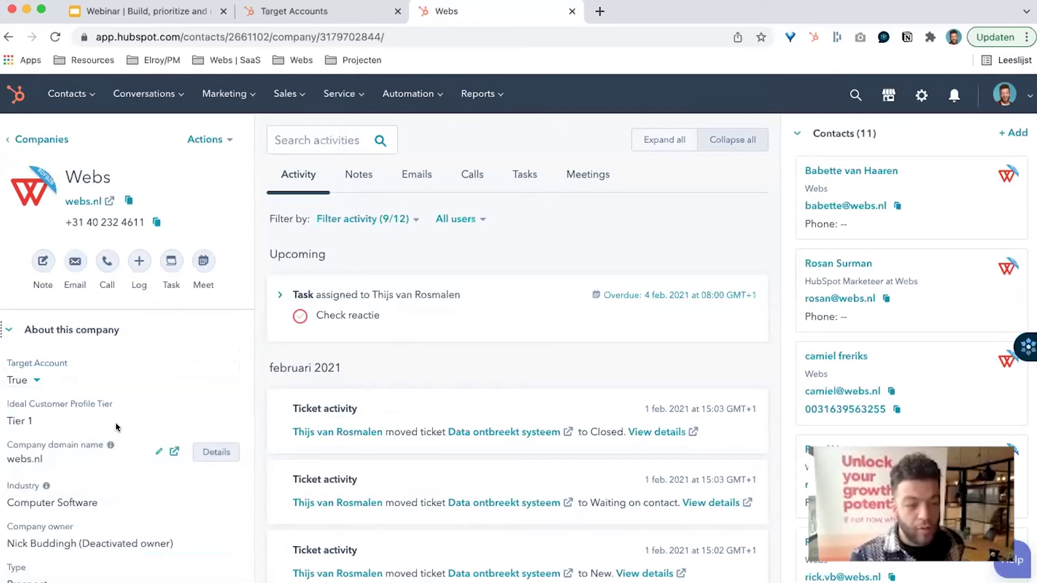
pyautogui.moveTo(67, 93)
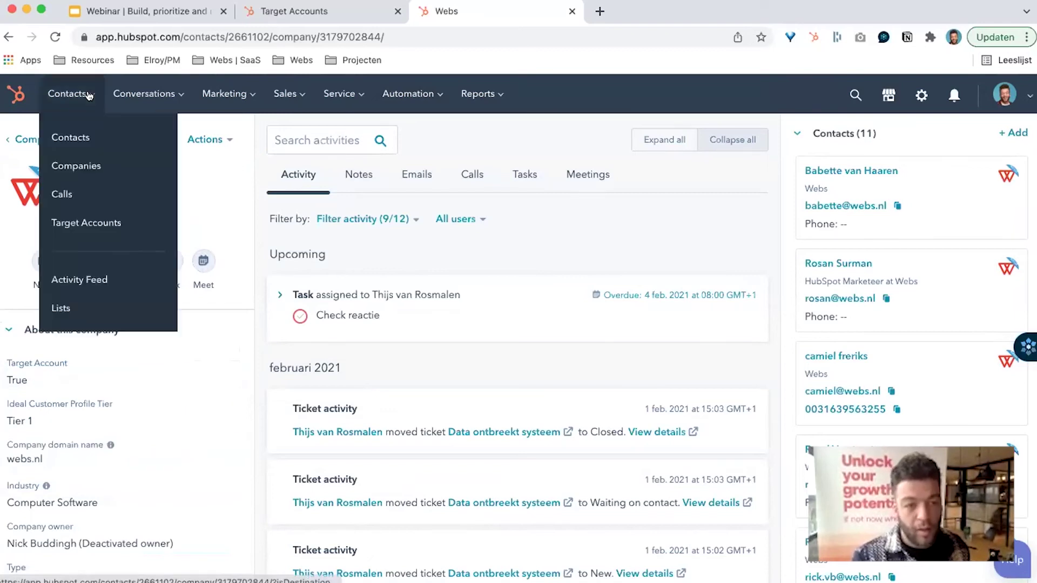
pyautogui.click(107, 225)
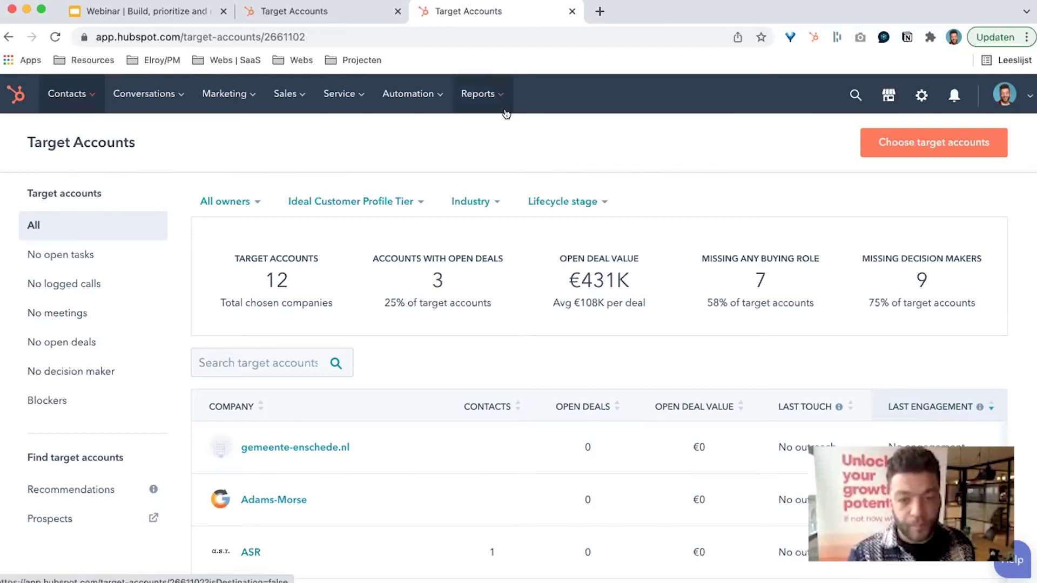
# Start creating a dashboard and show the Target accounts templates in the Dashboard Library.
pyautogui.click(490, 96)
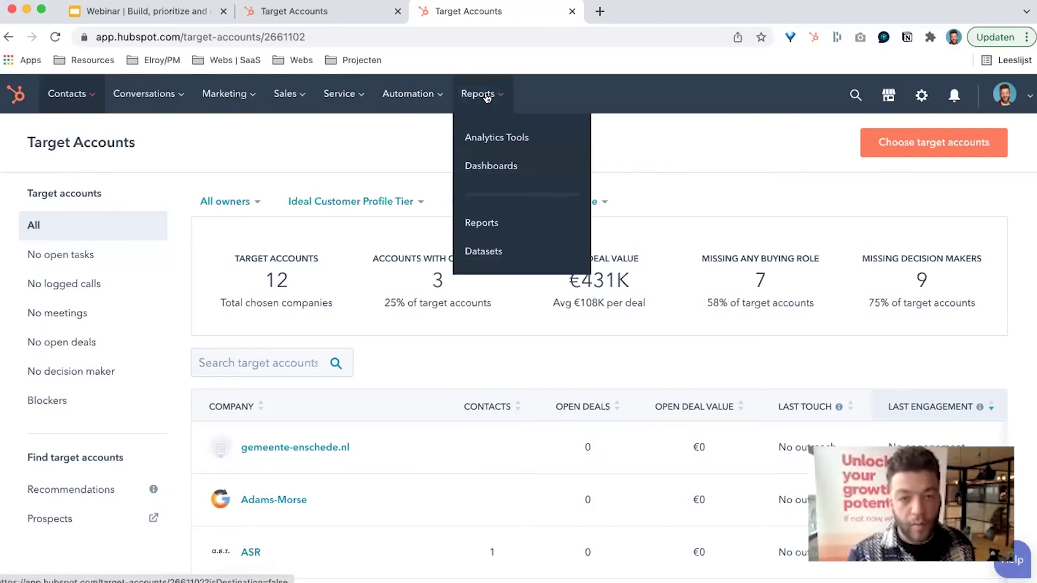
pyautogui.click(472, 168)
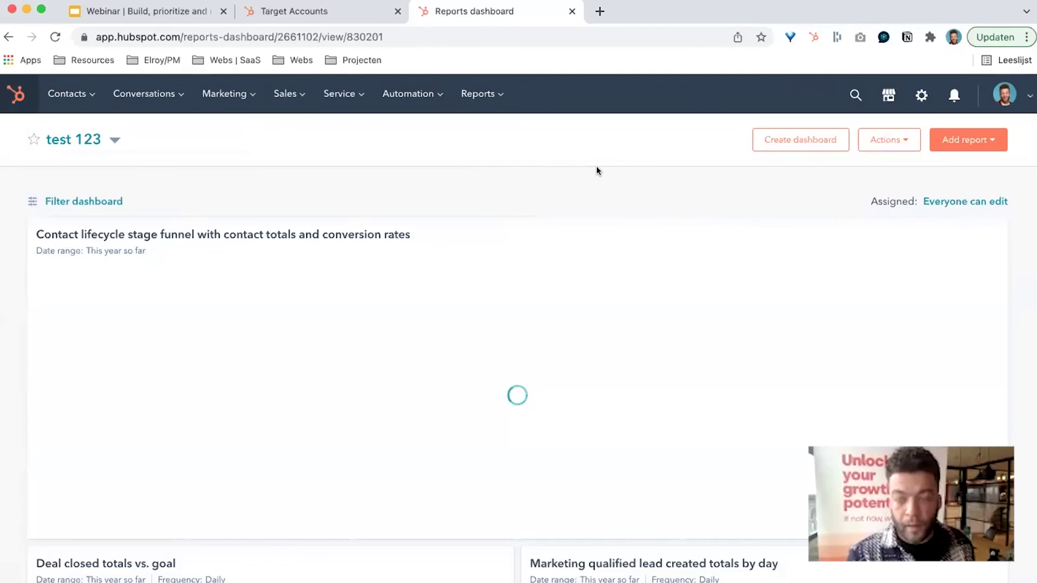
pyautogui.click(806, 149)
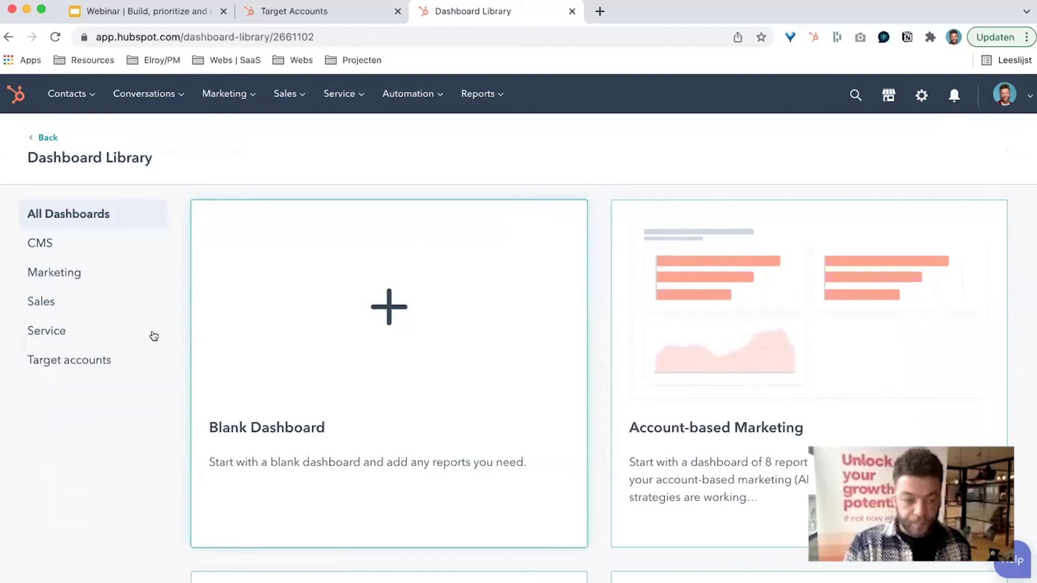
pyautogui.click(78, 362)
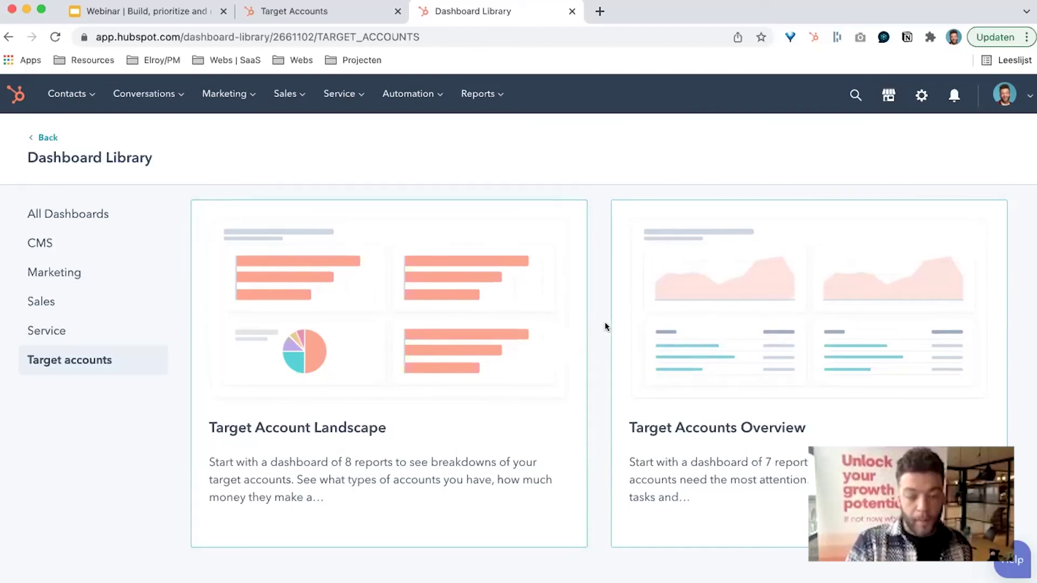
# Filter the Report Library by Target accounts content and look over the first matching reports.
pyautogui.click(493, 101)
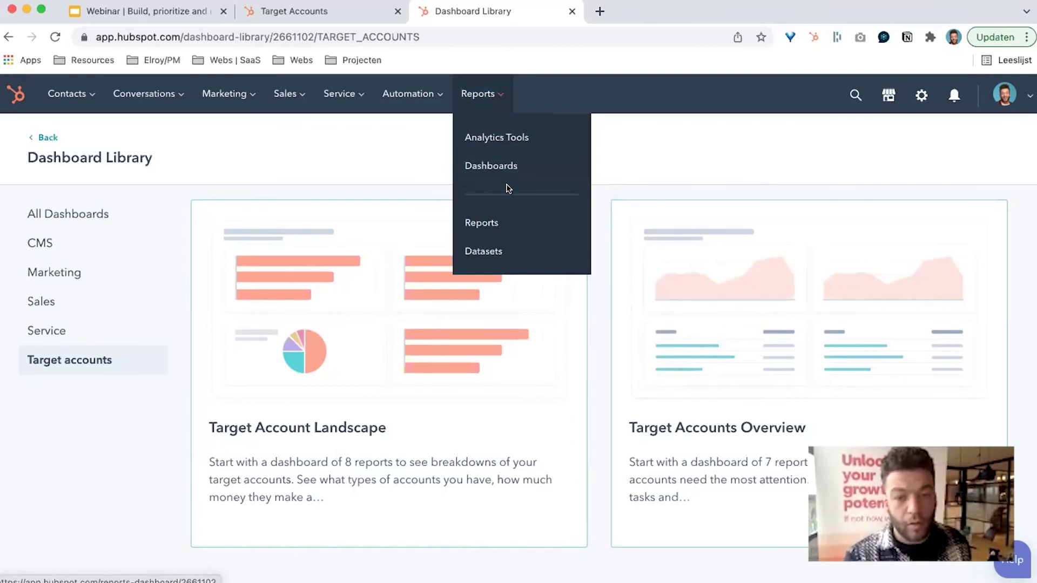
pyautogui.click(514, 219)
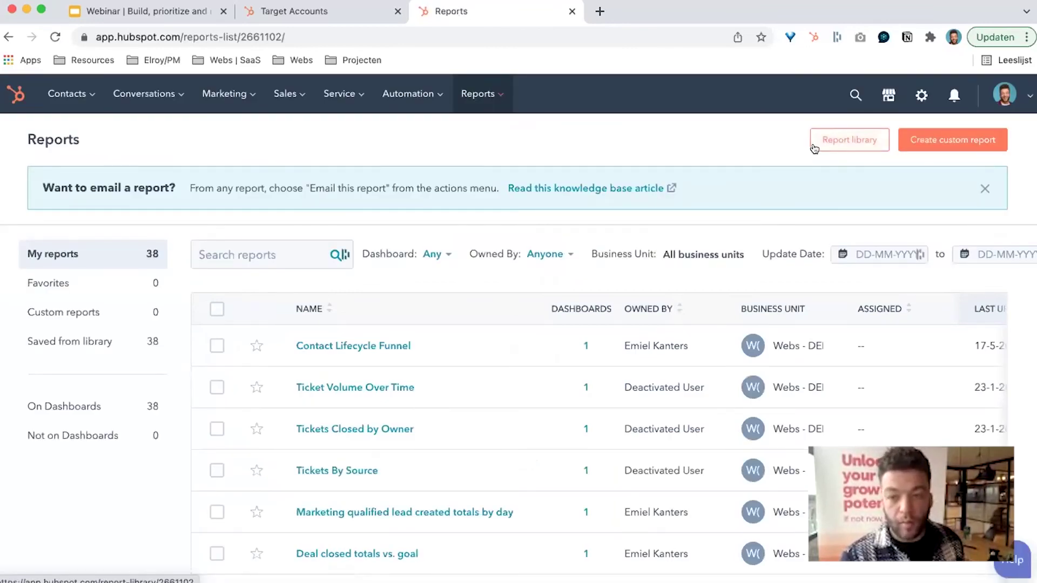
pyautogui.click(814, 148)
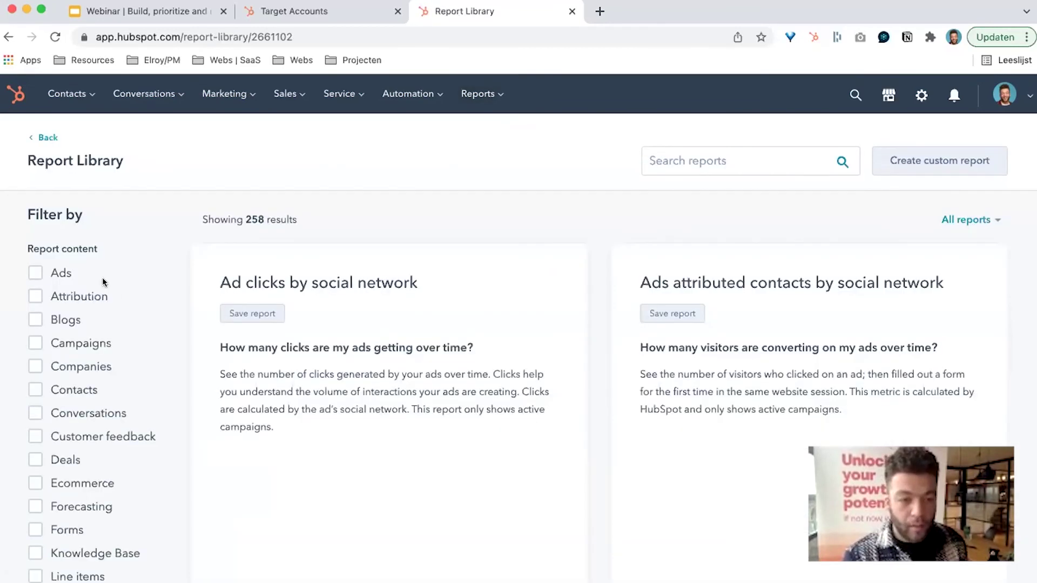
pyautogui.scroll(-1, 103, 282)
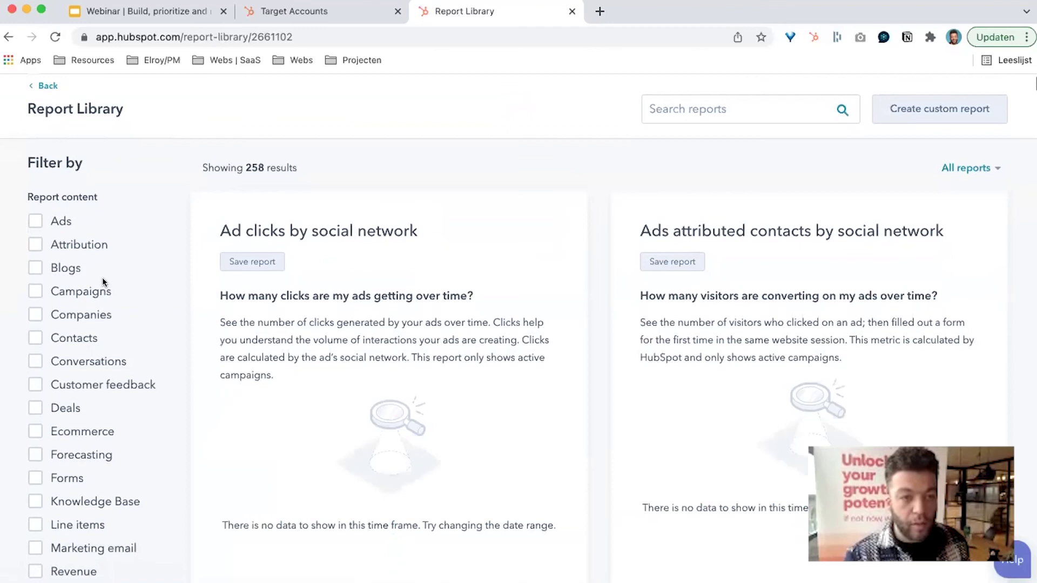
pyautogui.scroll(-5, 102, 277)
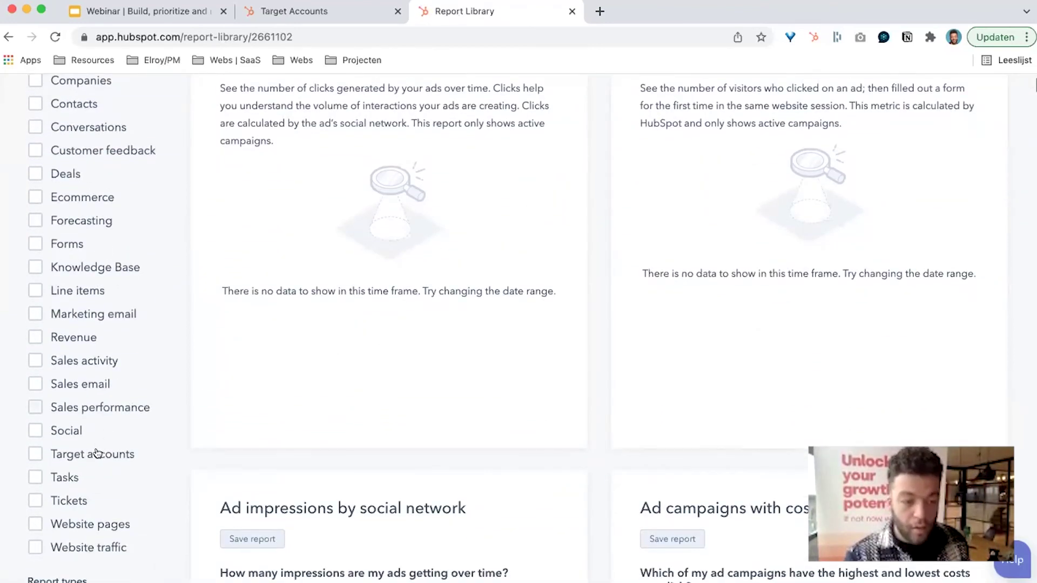
pyautogui.click(97, 454)
pyautogui.scroll(5, 160, 381)
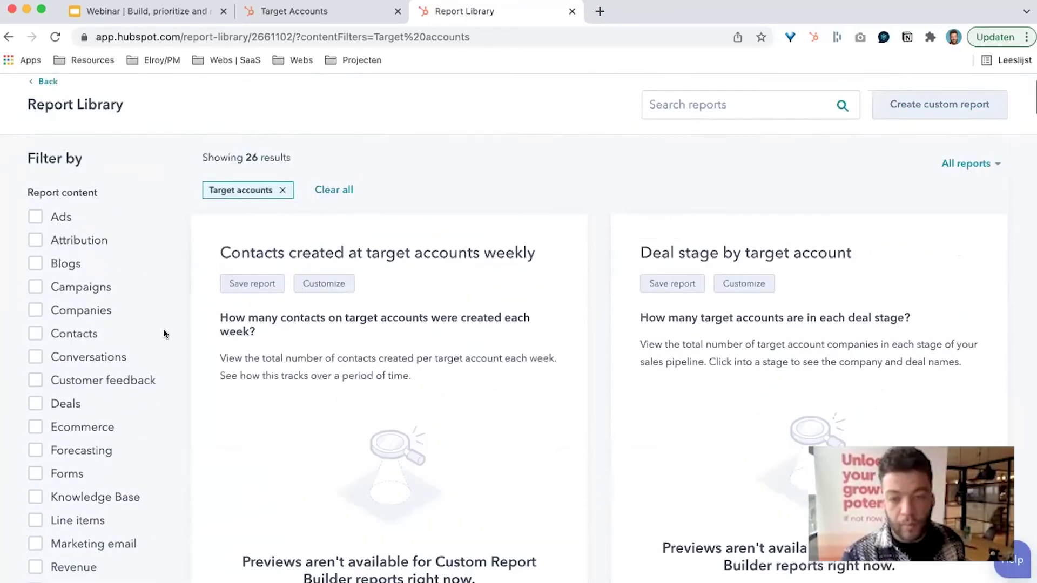
pyautogui.scroll(1, 165, 332)
pyautogui.scroll(-1, 181, 274)
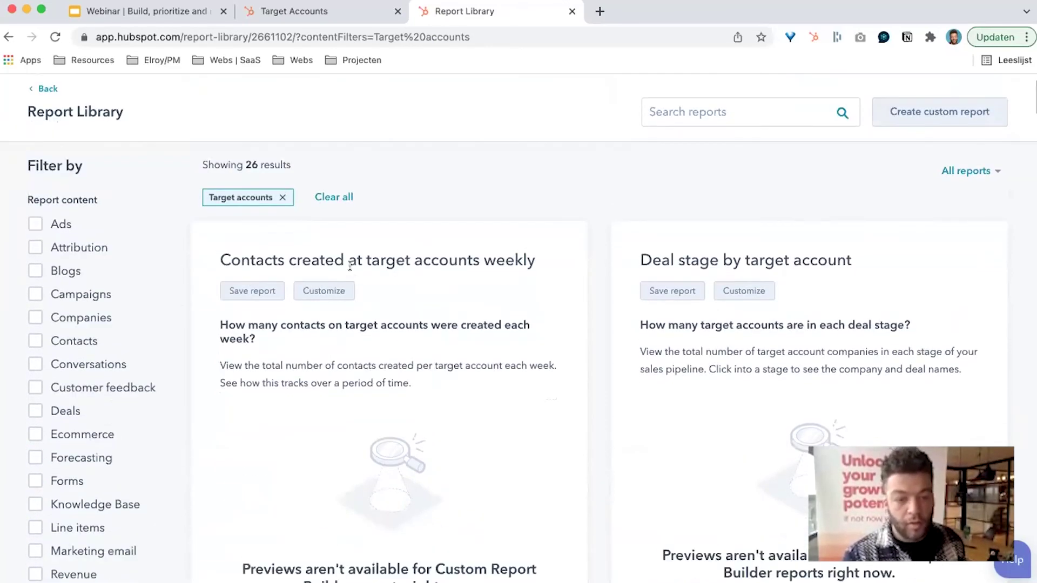
pyautogui.scroll(-2, 572, 222)
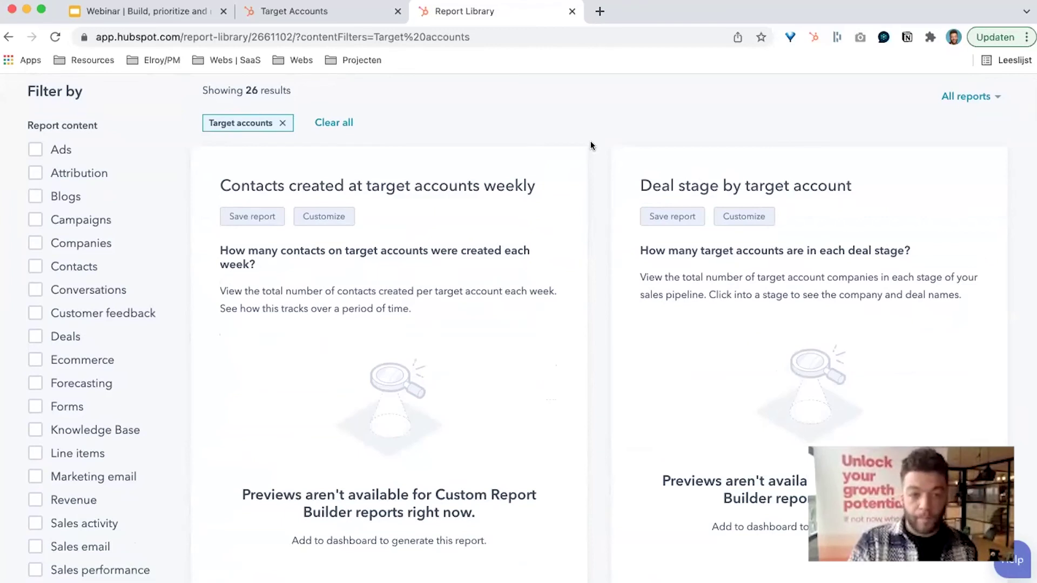
pyautogui.scroll(2, 591, 143)
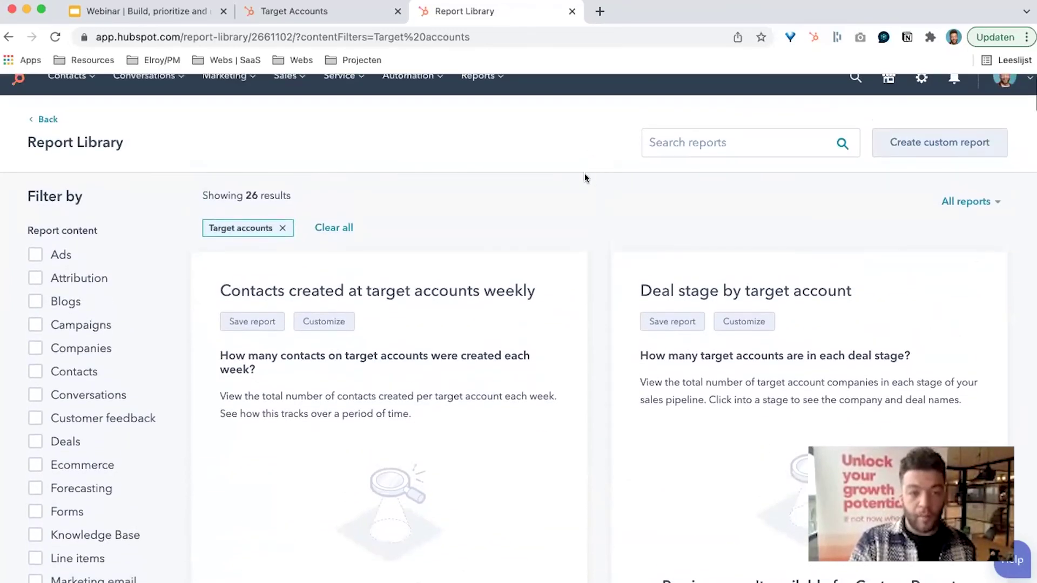
pyautogui.scroll(1, 584, 175)
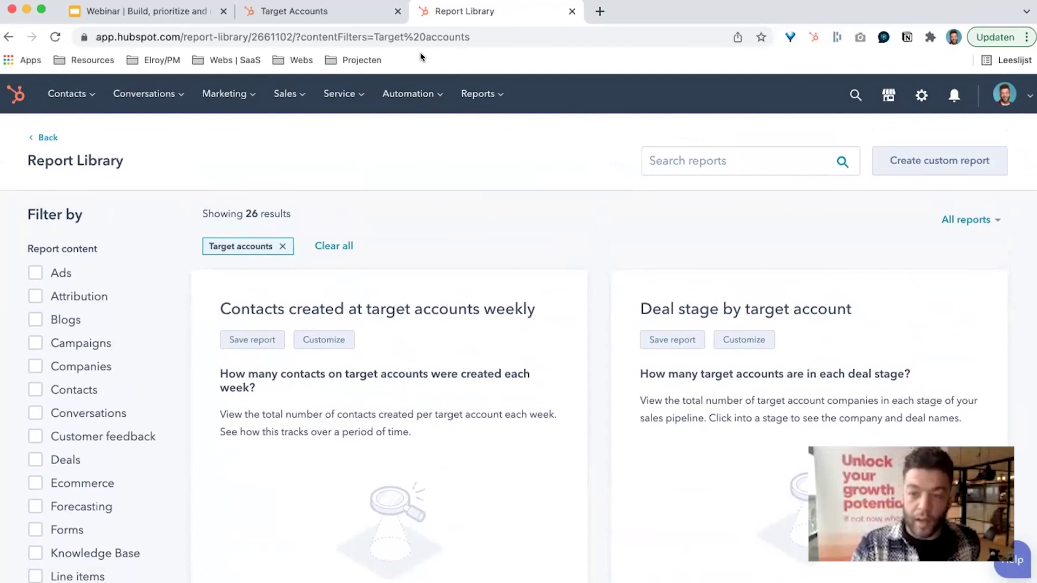
# Switch to the webinar presentation in Google Slides and start the slideshow from slide 17, "HubSpot ABM tools".
pyautogui.click(187, 21)
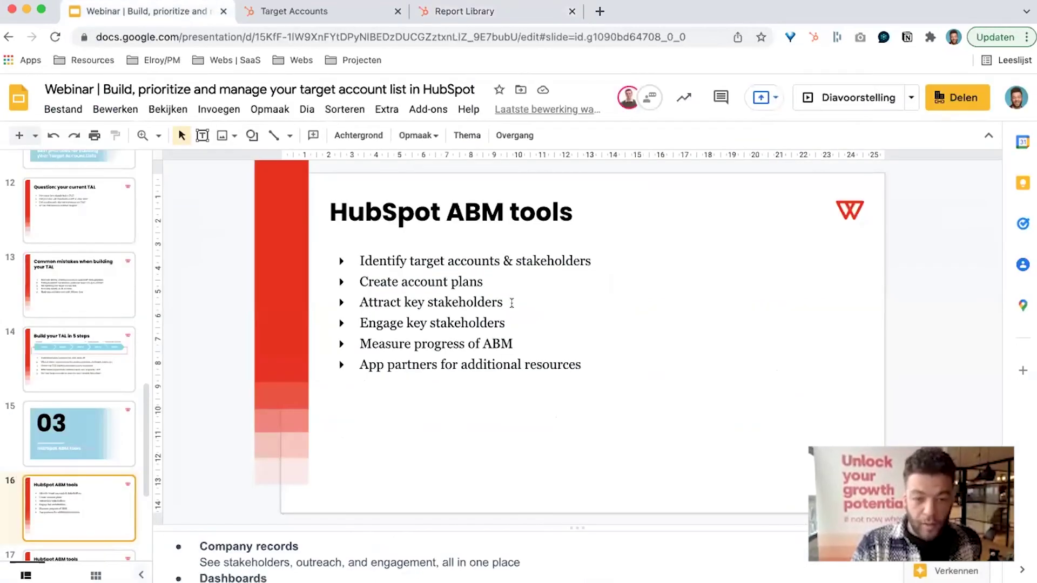
pyautogui.scroll(-3, 108, 427)
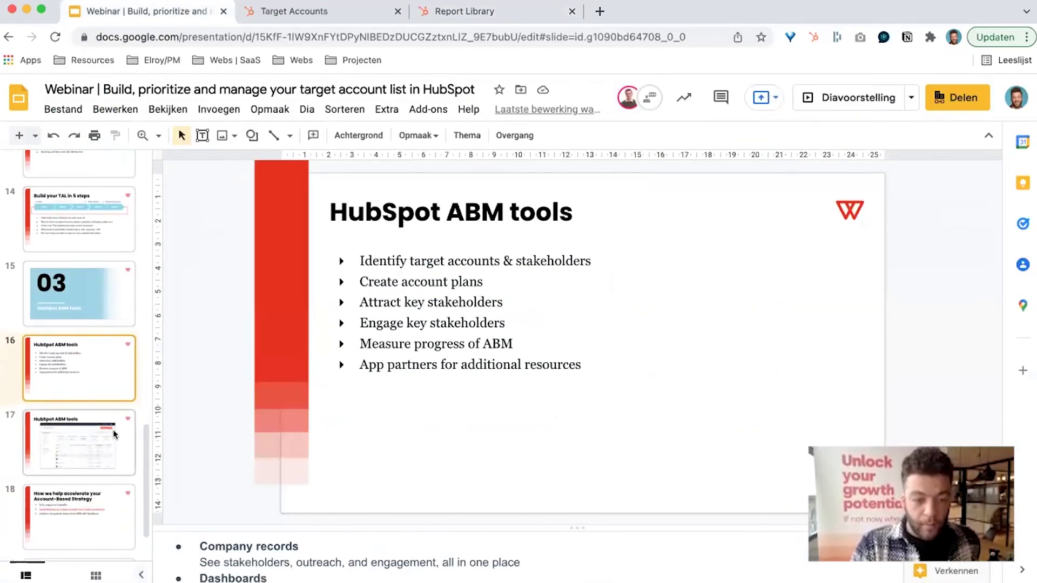
pyautogui.click(113, 429)
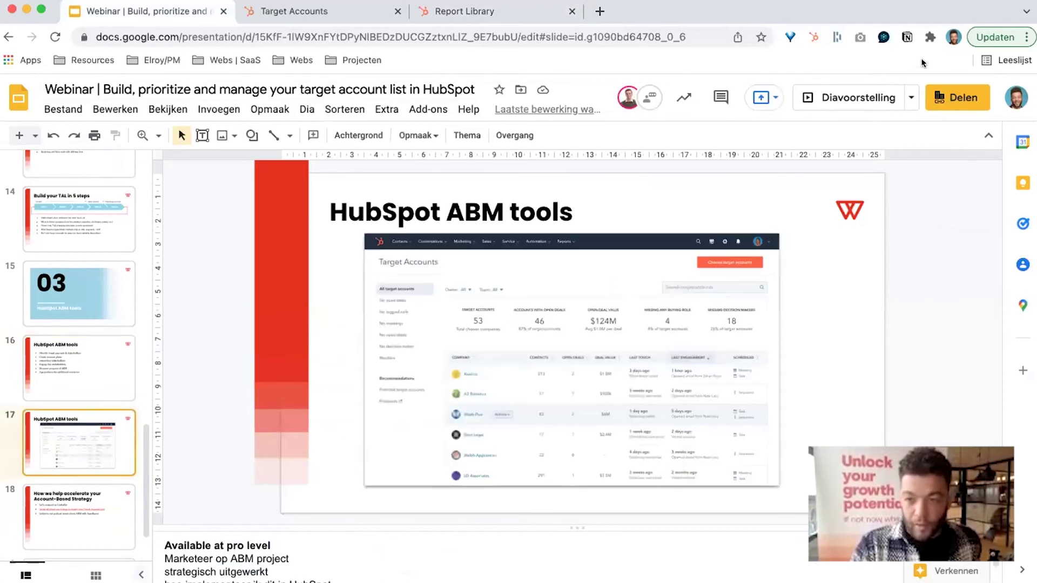
pyautogui.click(817, 100)
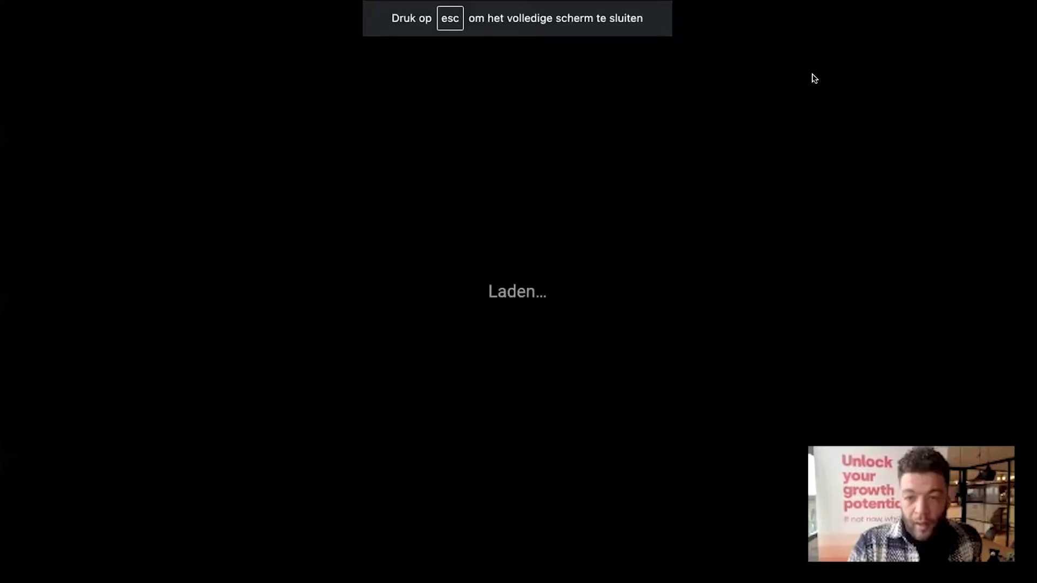